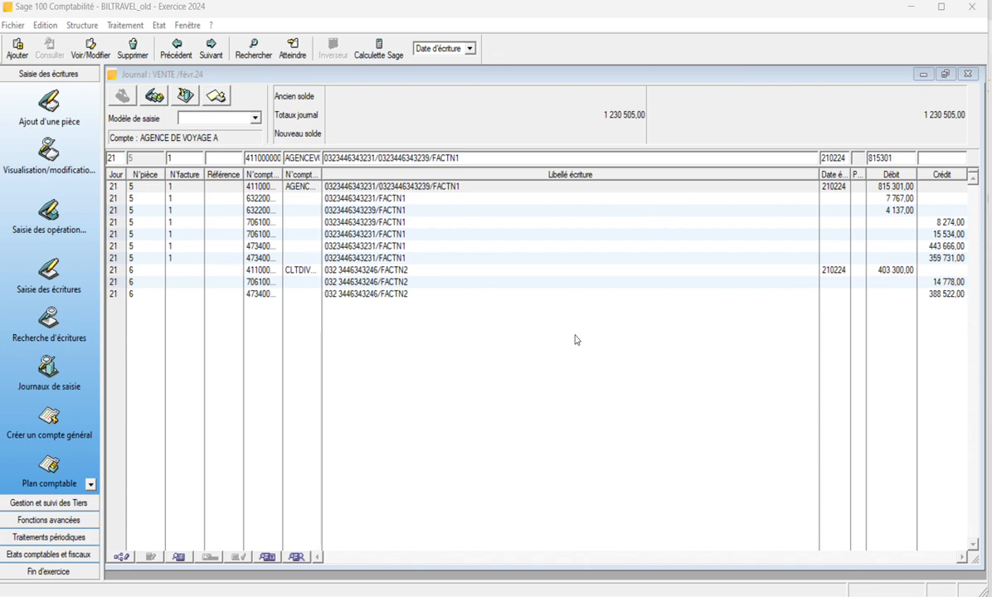
# Examine the customer lines of pieces 5 and 6 in the February 2024 sales journal, comparing their accounts, labels, due dates and debit amounts
pyautogui.click(900, 194)
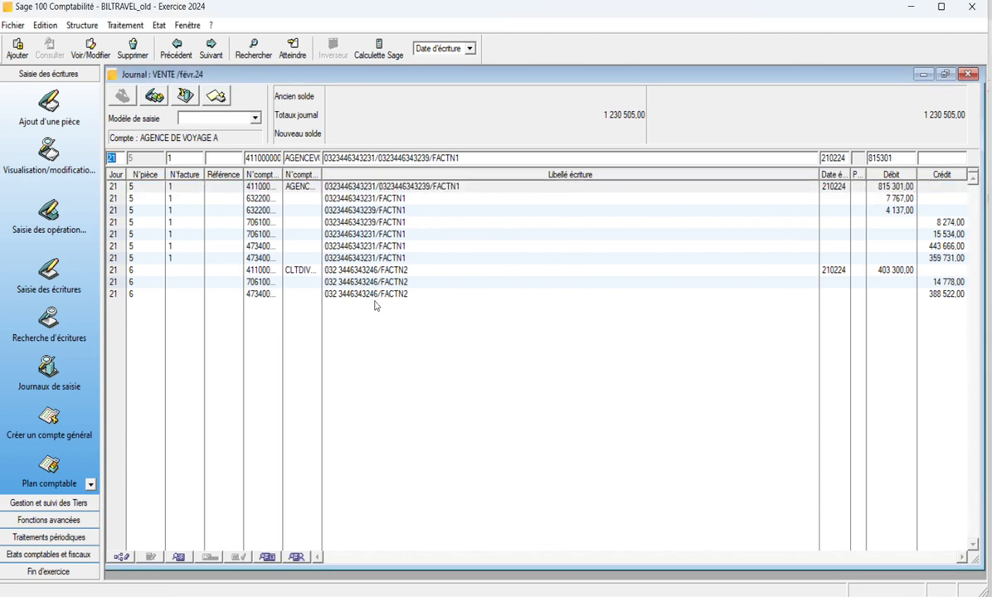
pyautogui.click(304, 282)
pyautogui.click(310, 271)
pyautogui.click(346, 188)
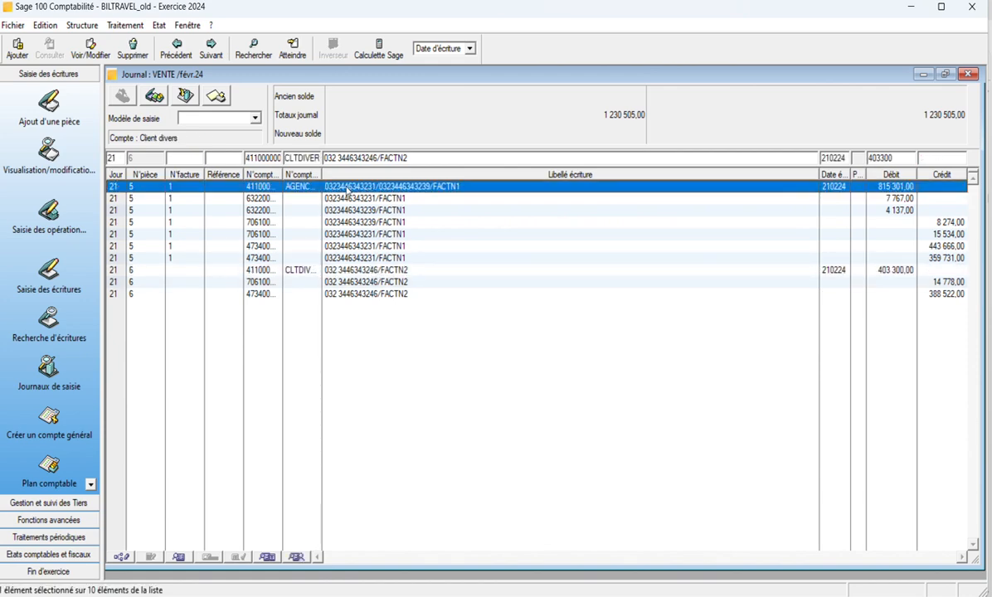
pyautogui.click(345, 187)
pyautogui.click(320, 272)
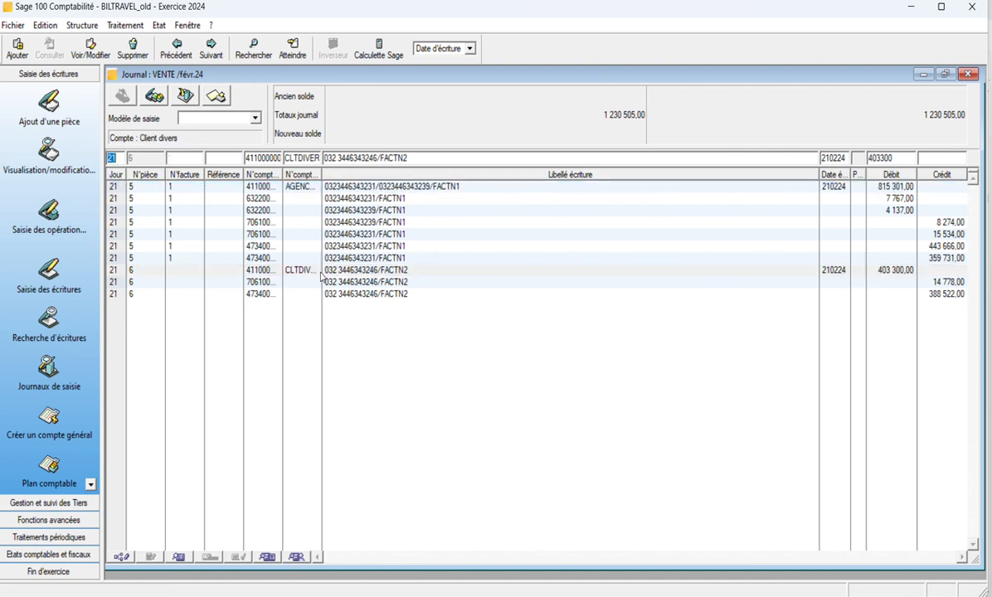
pyautogui.click(392, 189)
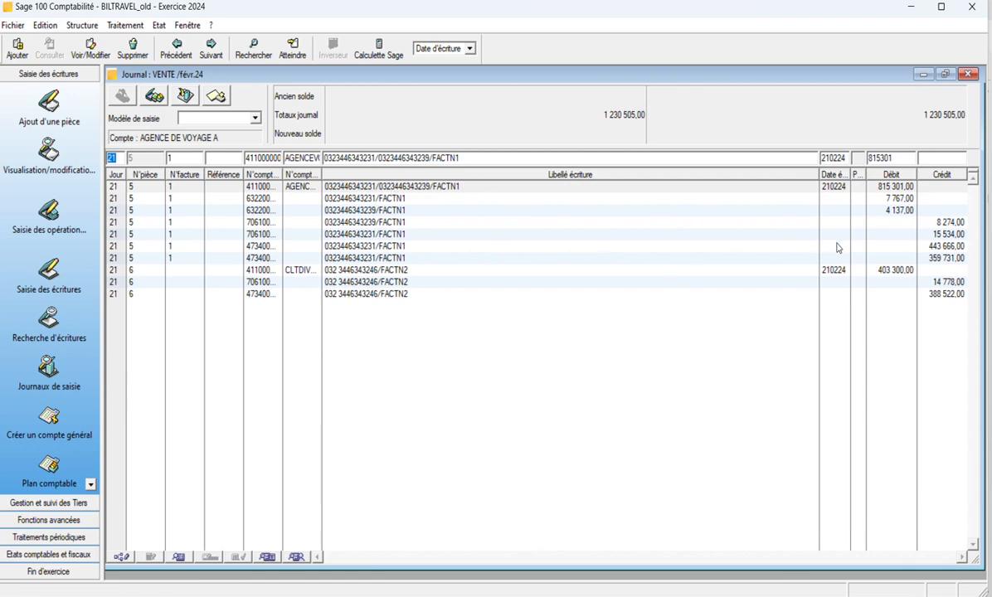
pyautogui.click(837, 274)
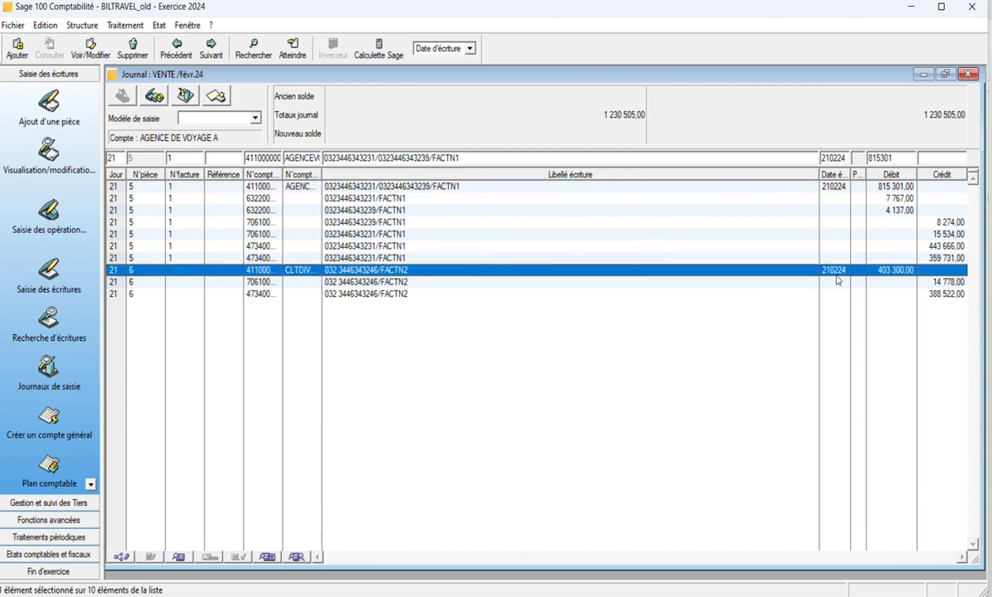
pyautogui.click(835, 190)
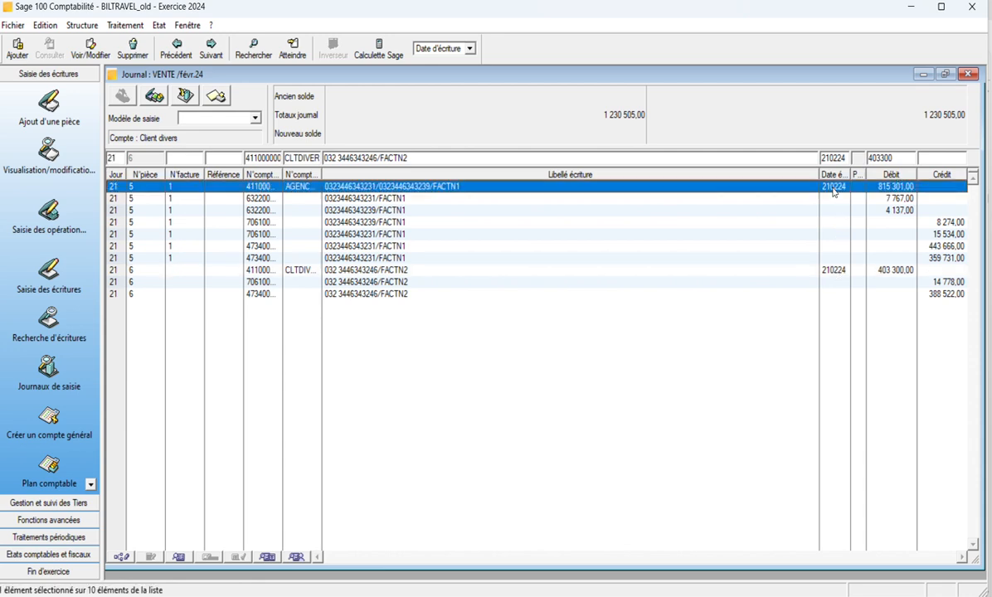
pyautogui.click(837, 274)
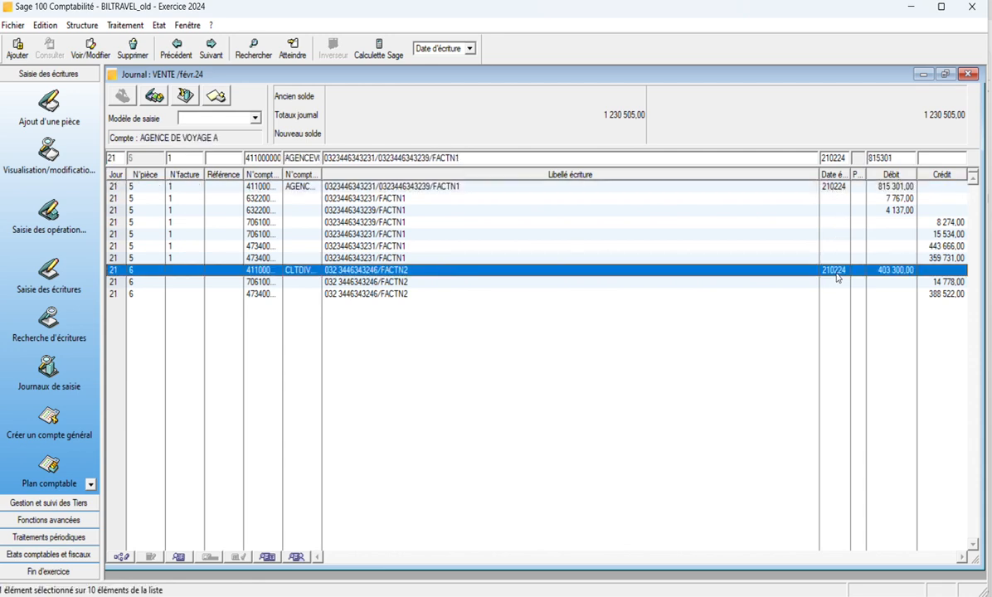
pyautogui.click(837, 189)
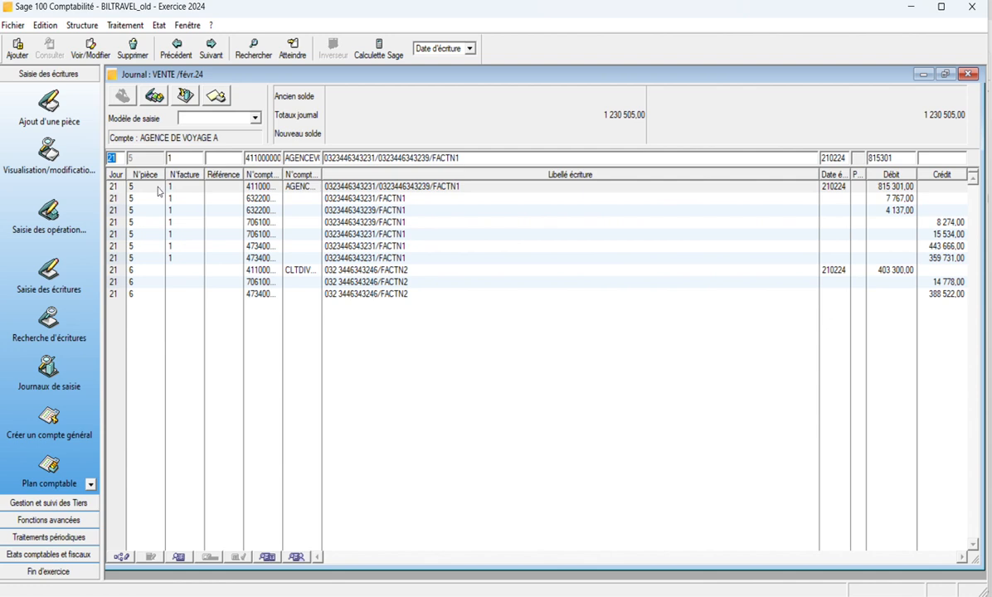
pyautogui.click(125, 190)
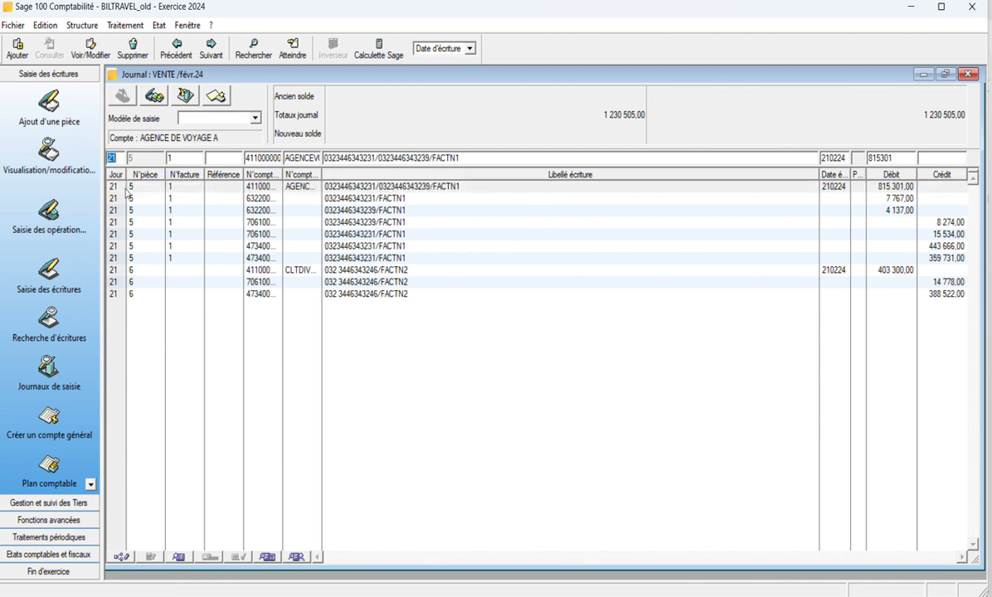
pyautogui.click(282, 270)
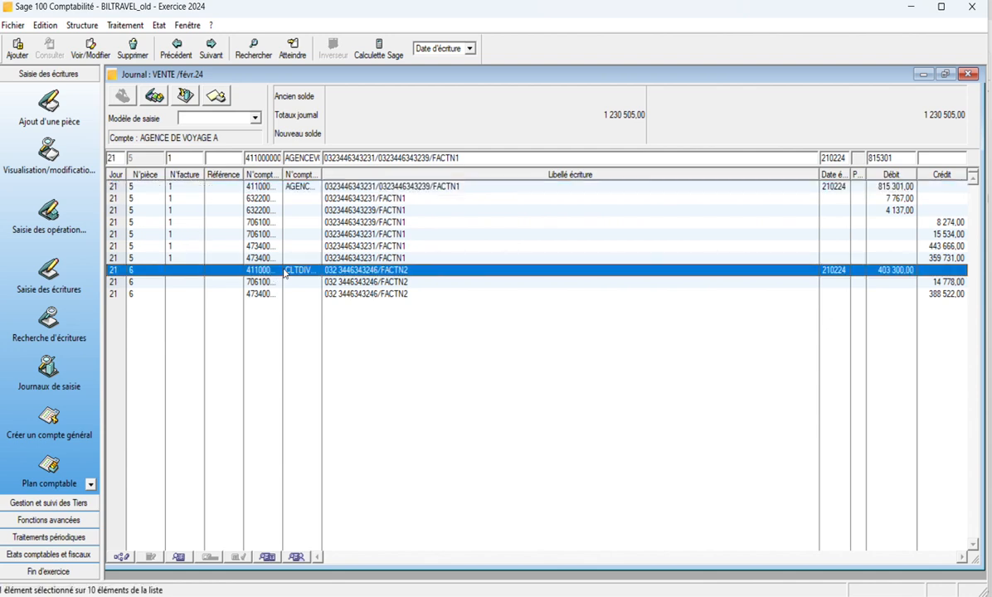
pyautogui.click(347, 190)
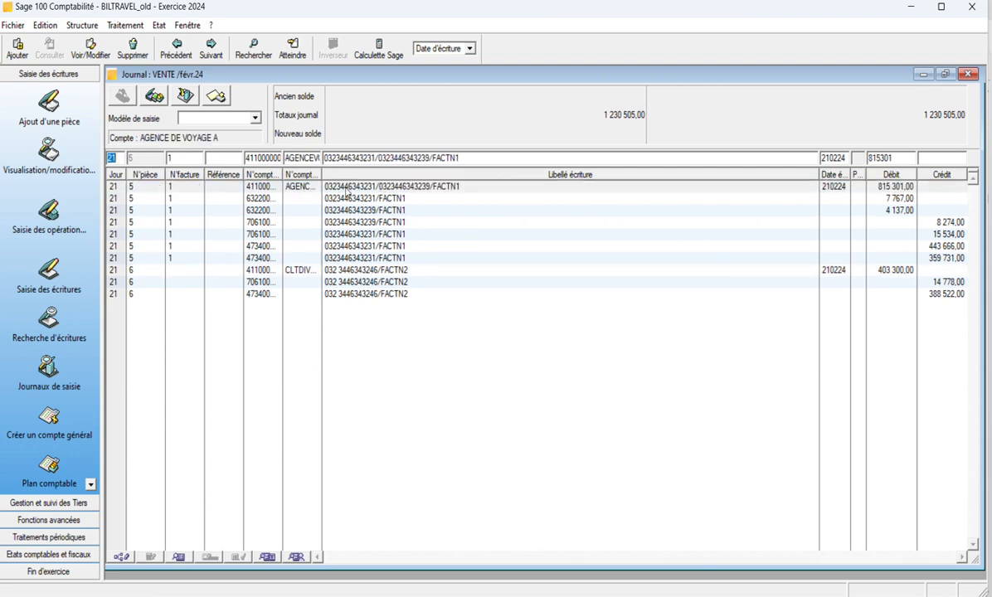
pyautogui.click(328, 271)
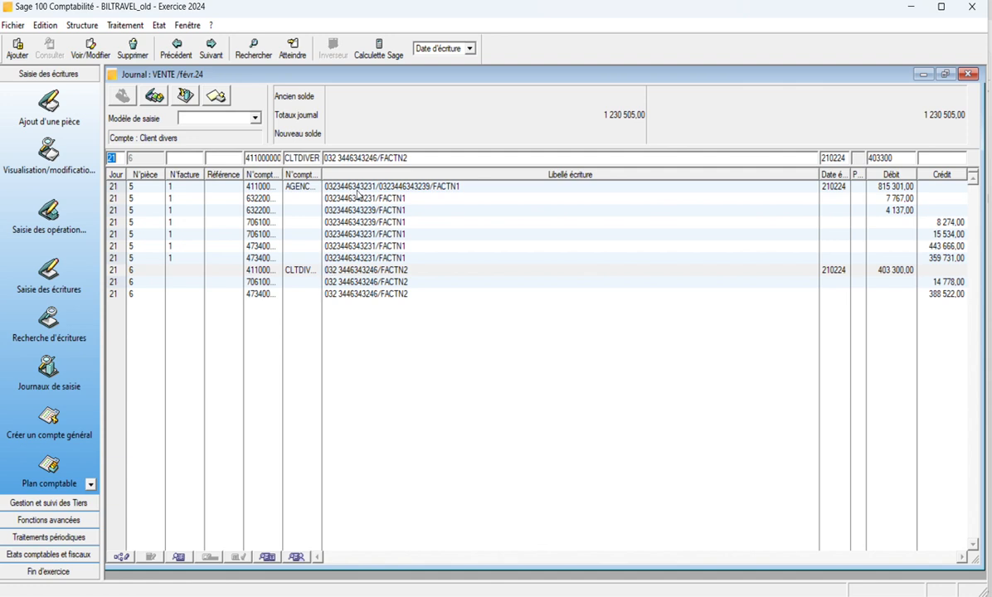
pyautogui.click(337, 187)
pyautogui.click(375, 272)
pyautogui.click(387, 192)
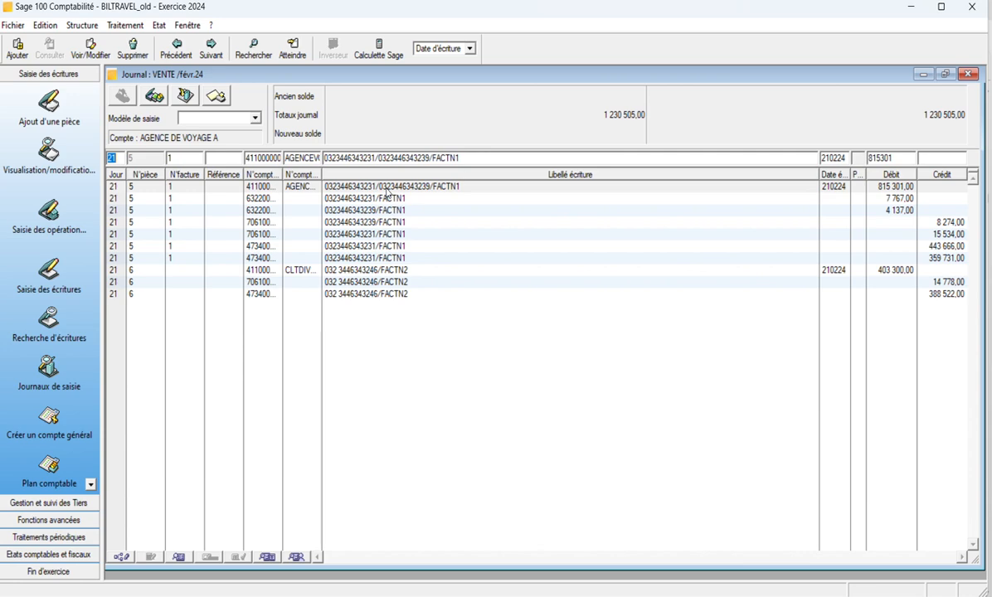
pyautogui.click(349, 272)
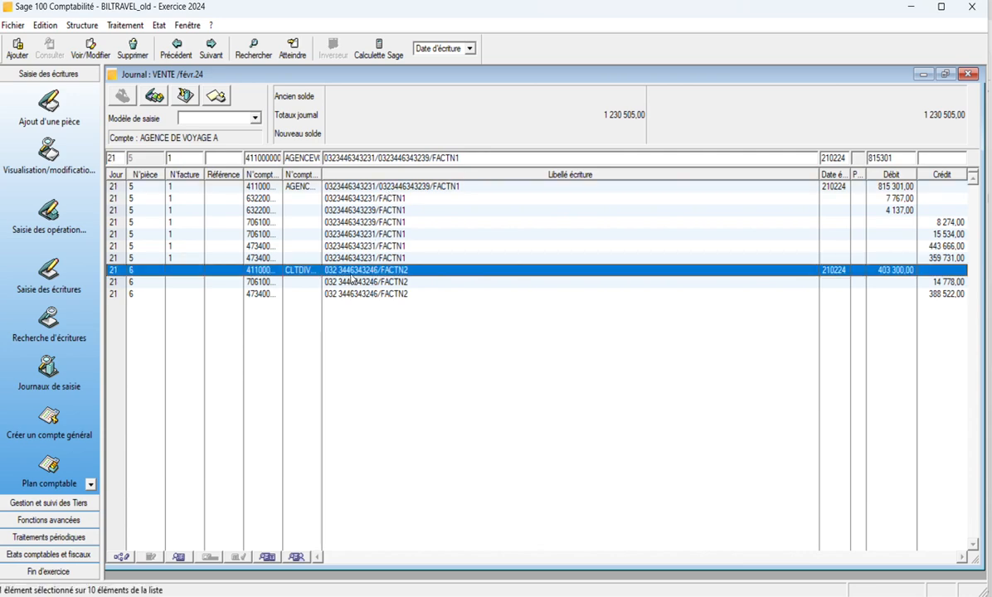
pyautogui.doubleClick(351, 274)
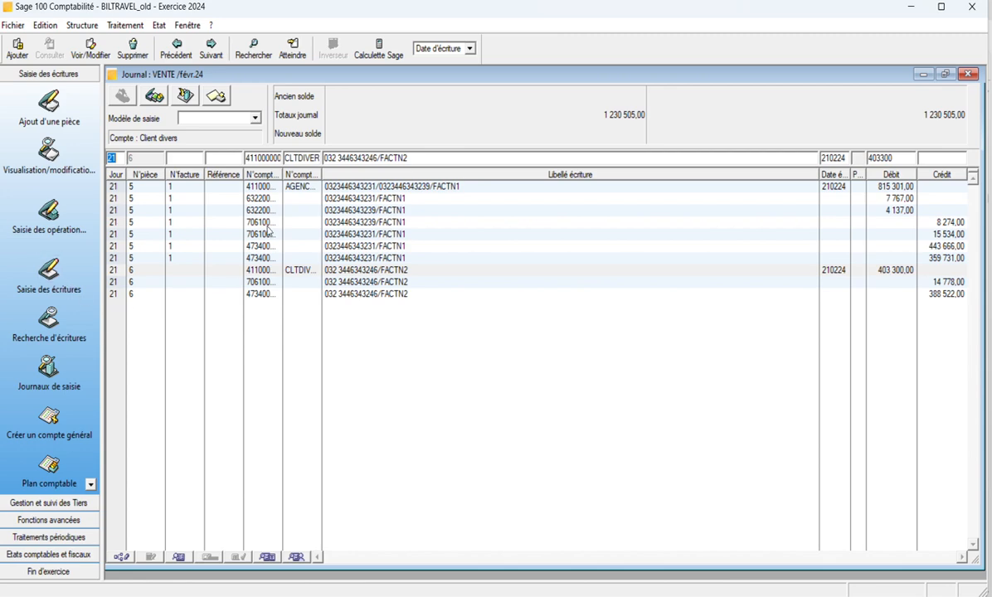
pyautogui.click(298, 189)
pyautogui.doubleClick(298, 189)
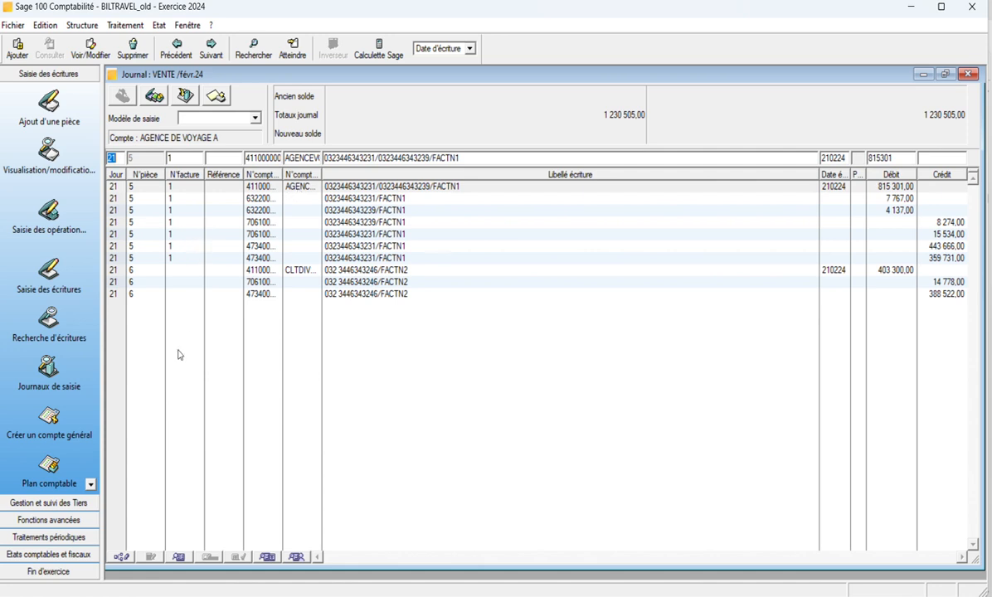
# Open the Caisse Principale journal for the period févr.24 for entering transactions
pyautogui.click(53, 279)
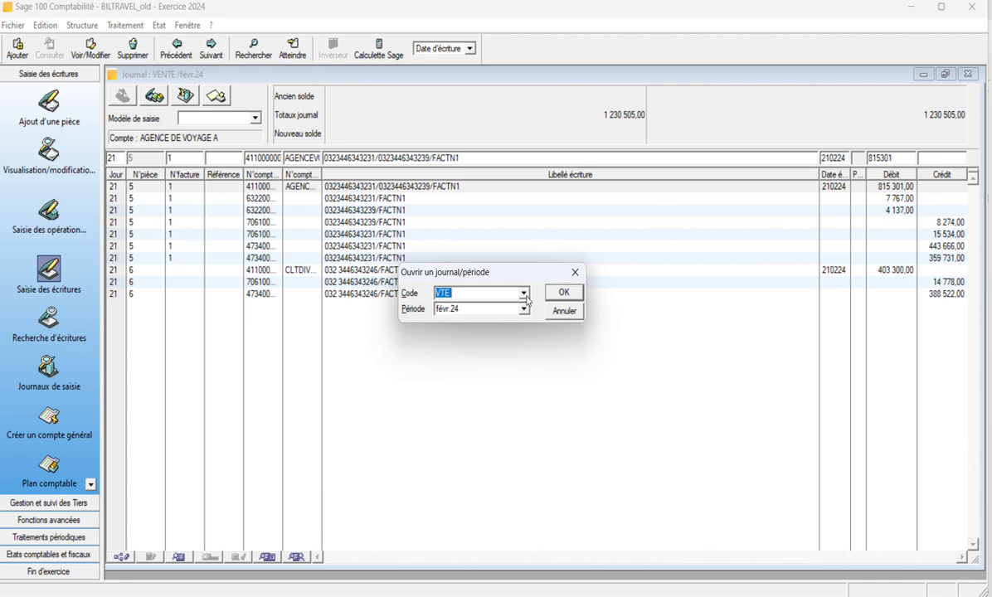
pyautogui.write('cC')
pyautogui.click(524, 296)
pyautogui.click(524, 295)
pyautogui.click(525, 295)
pyautogui.click(524, 295)
pyautogui.click(524, 295)
pyautogui.click(524, 296)
pyautogui.click(559, 292)
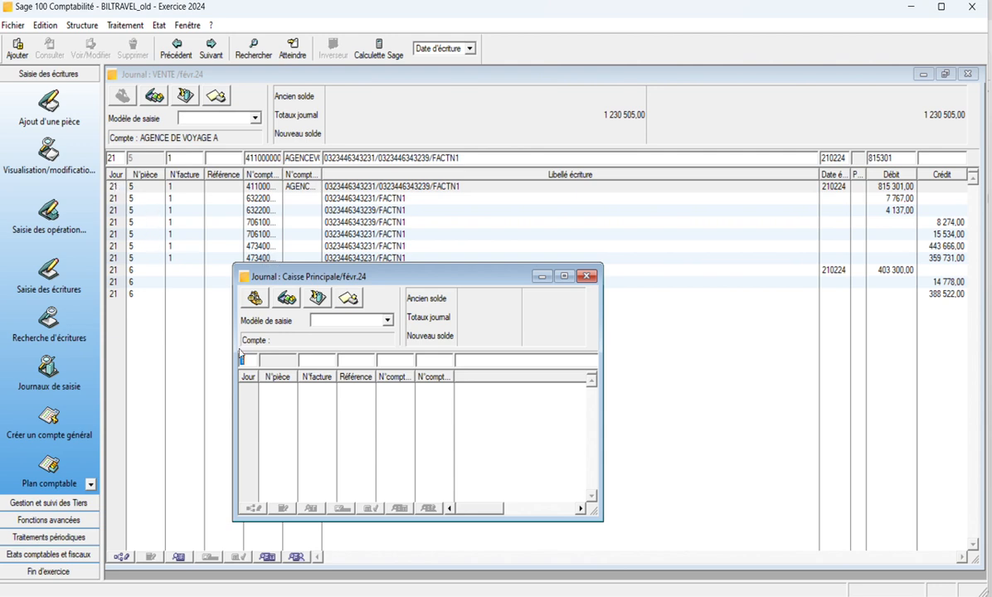
# Fill in the new cash line with day 23, invoice number 1, general account 411000000 and the AGENCE DE VOYAGE A third-party account
pyautogui.write('23')
pyautogui.write('1')
pyautogui.write('411')
pyautogui.write('000')
pyautogui.press('Tab')
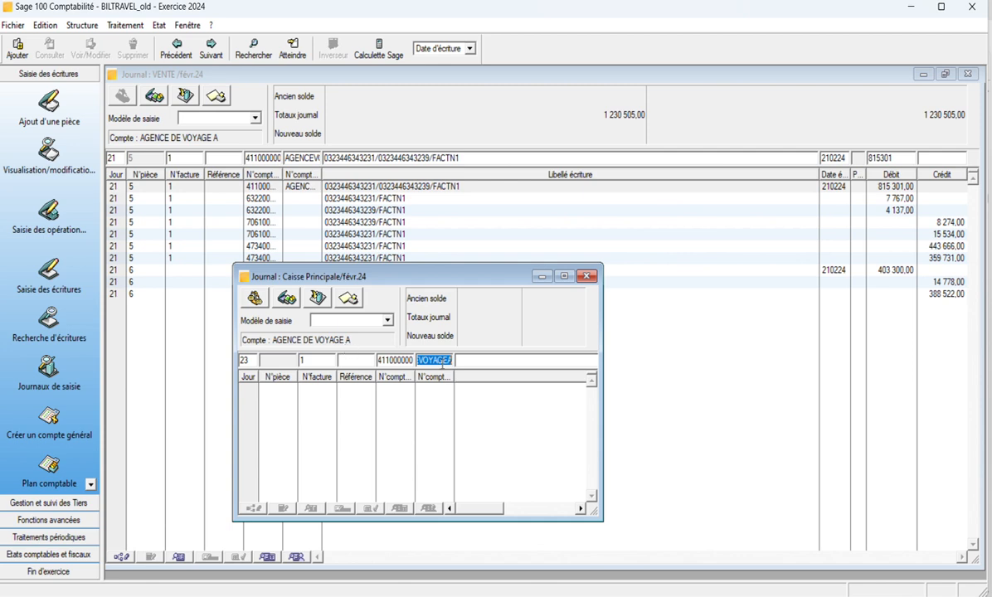
pyautogui.press('Tab')
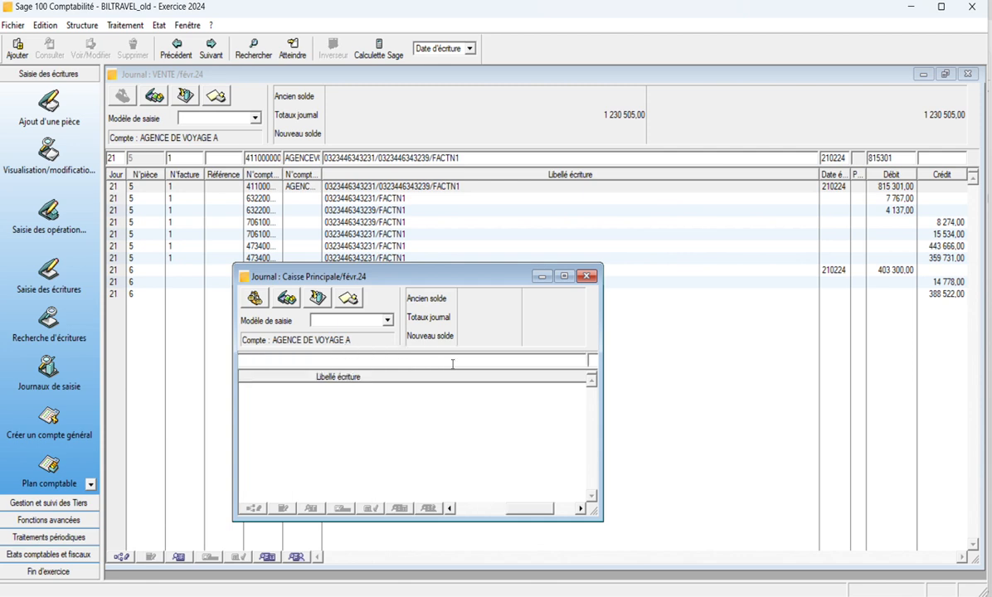
# Copy the label of the AGENCE DE VOYAGE A sales line into the new cash line and maximize the Caisse Principale journal
pyautogui.click(477, 510)
pyautogui.click(477, 510)
pyautogui.click(477, 509)
pyautogui.click(477, 509)
pyautogui.click(477, 509)
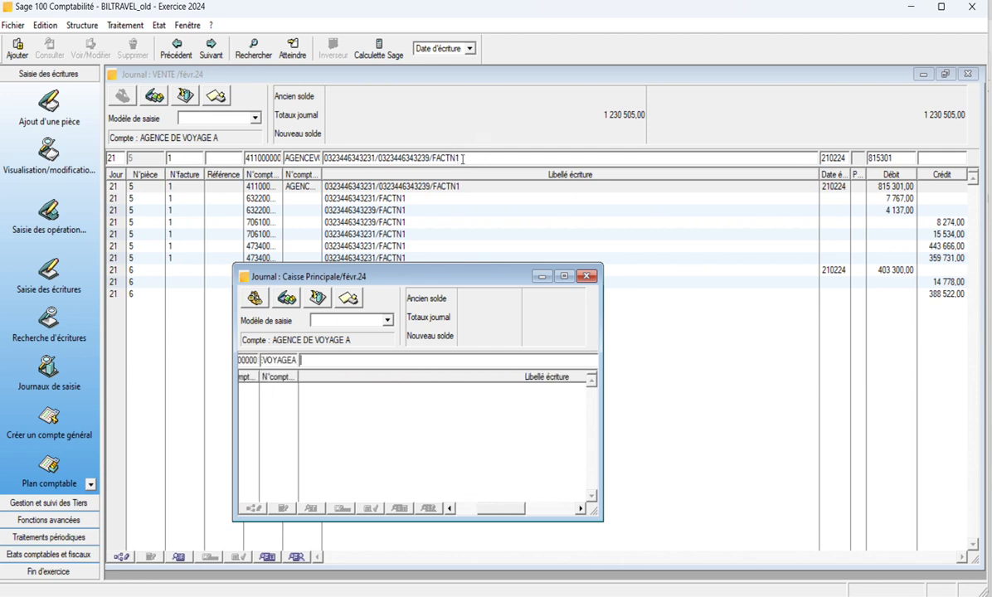
pyautogui.moveTo(459, 158); pyautogui.dragTo(309, 149)
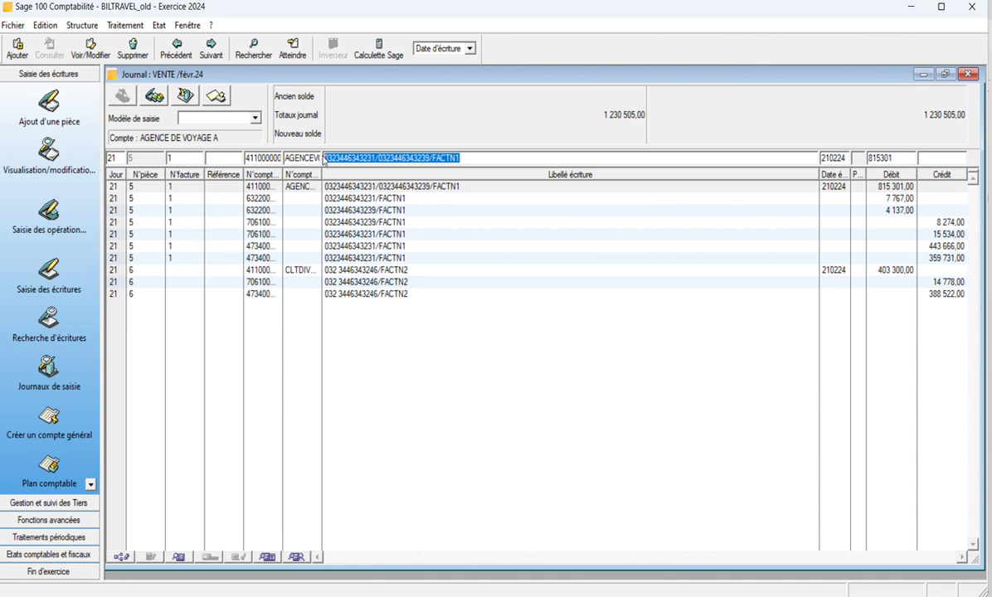
pyautogui.rightClick(341, 157)
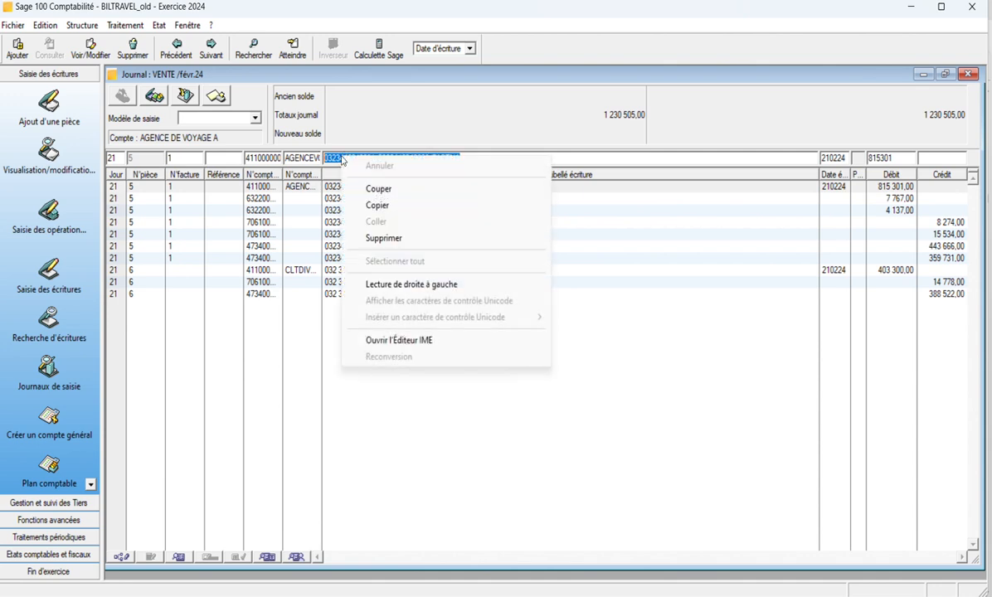
pyautogui.click(389, 207)
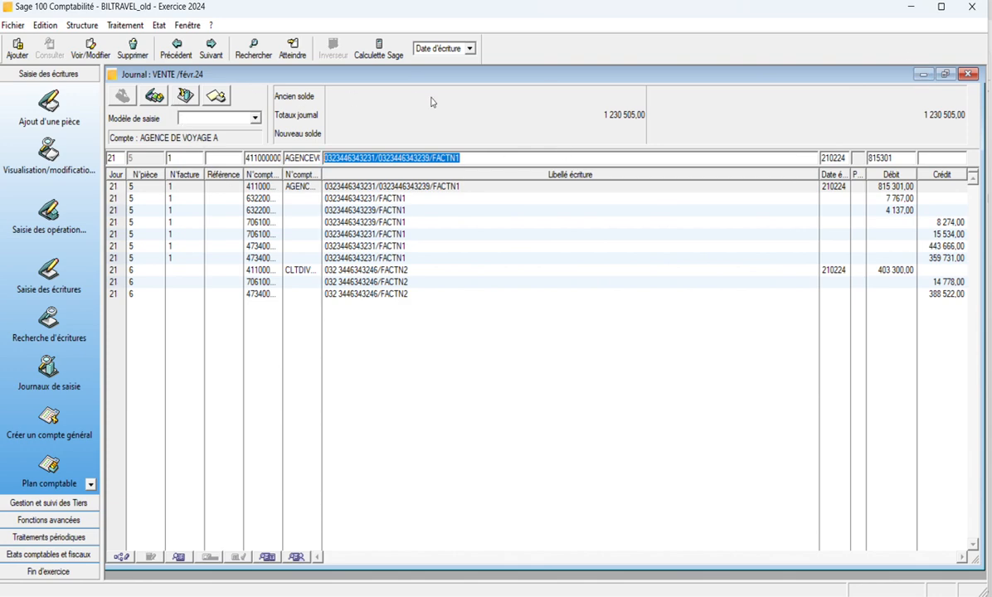
pyautogui.click(923, 75)
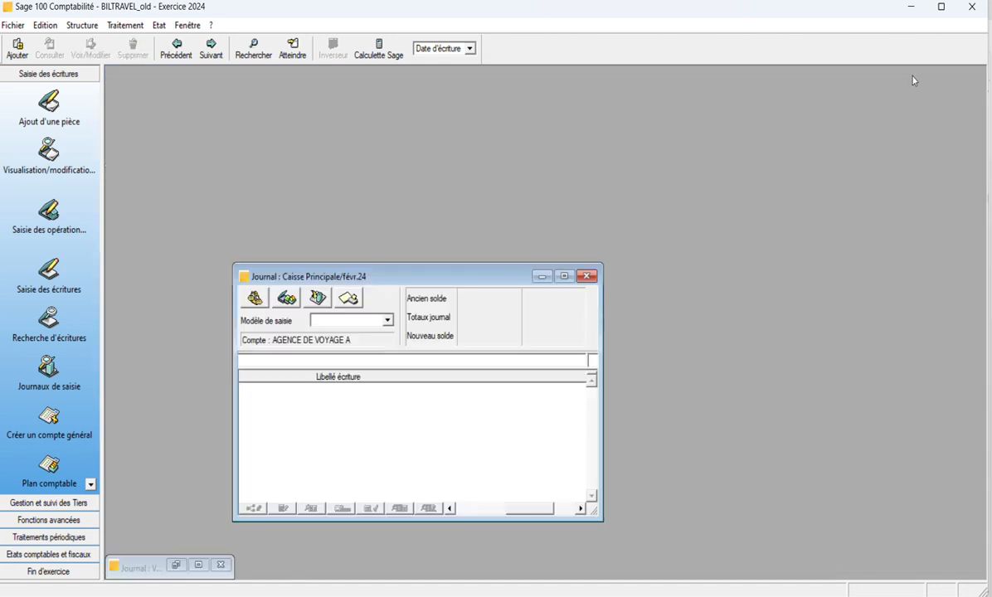
pyautogui.rightClick(259, 362)
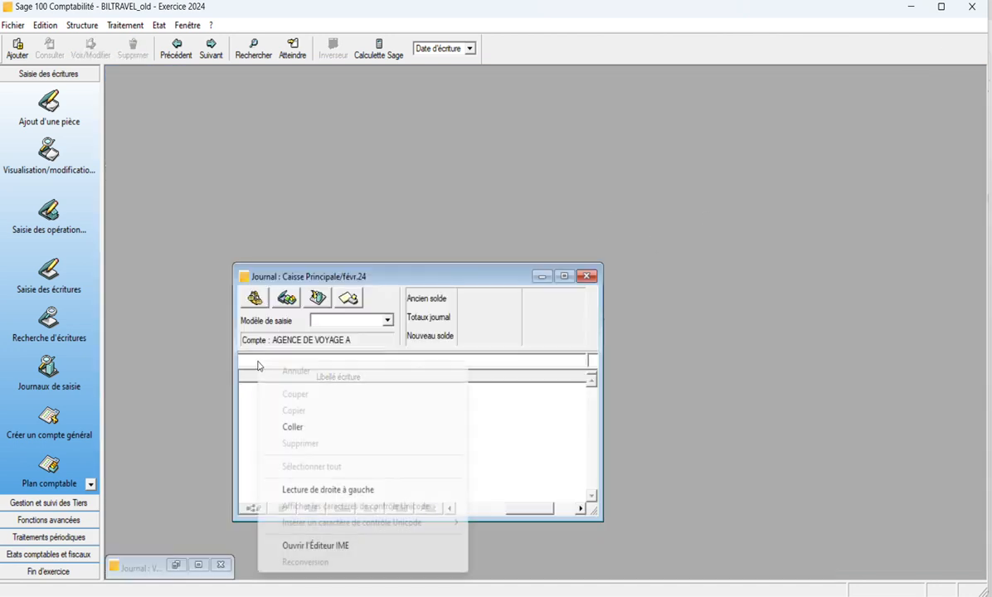
pyautogui.click(311, 431)
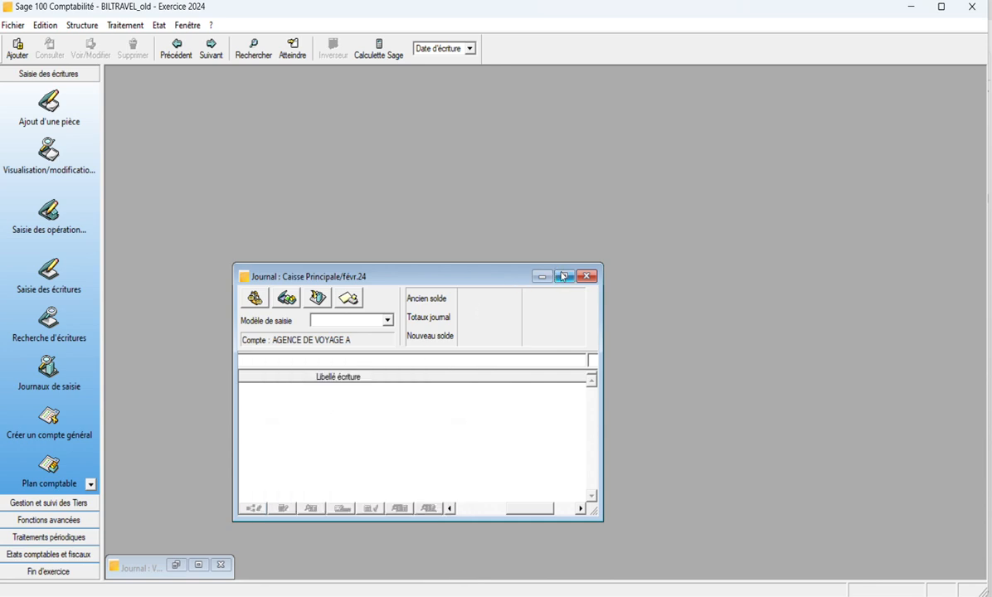
pyautogui.click(564, 276)
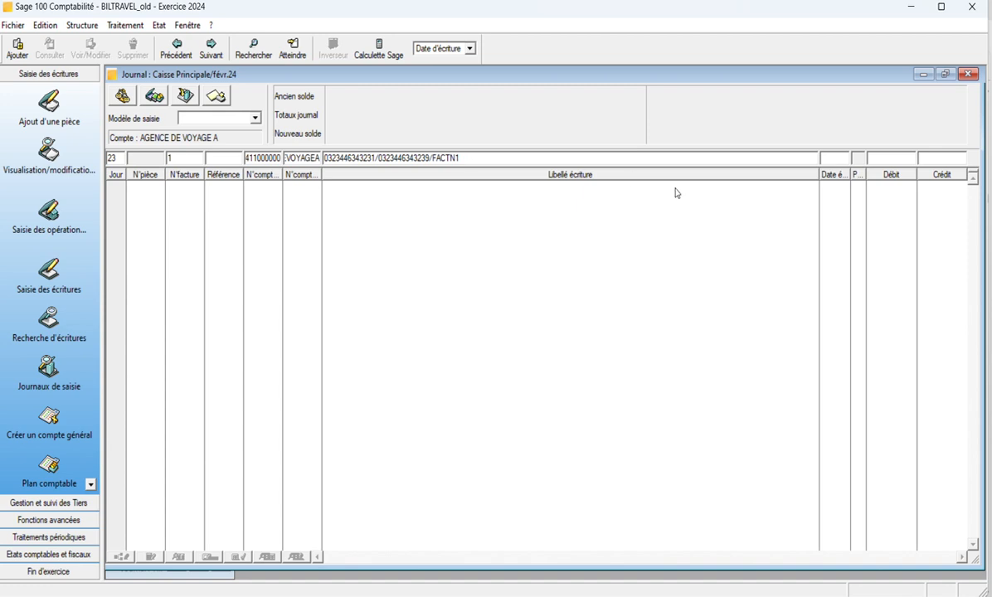
# Look up the debit amount of the AGENCE DE VOYAGE A line in the sales journal for the cash line's credit
pyautogui.click(927, 160)
pyautogui.doubleClick(208, 573)
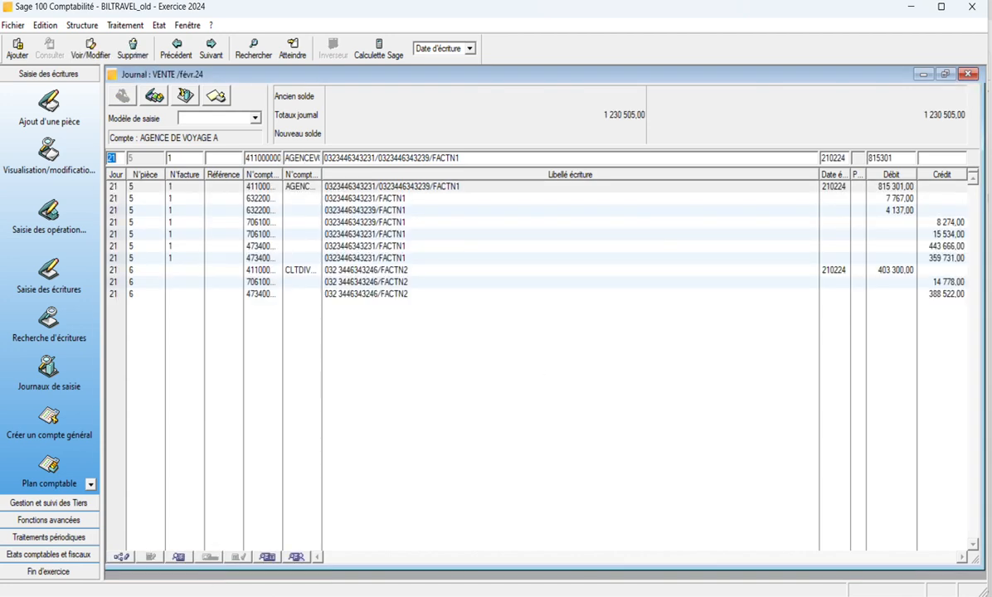
pyautogui.click(904, 188)
pyautogui.doubleClick(904, 191)
pyautogui.click(924, 76)
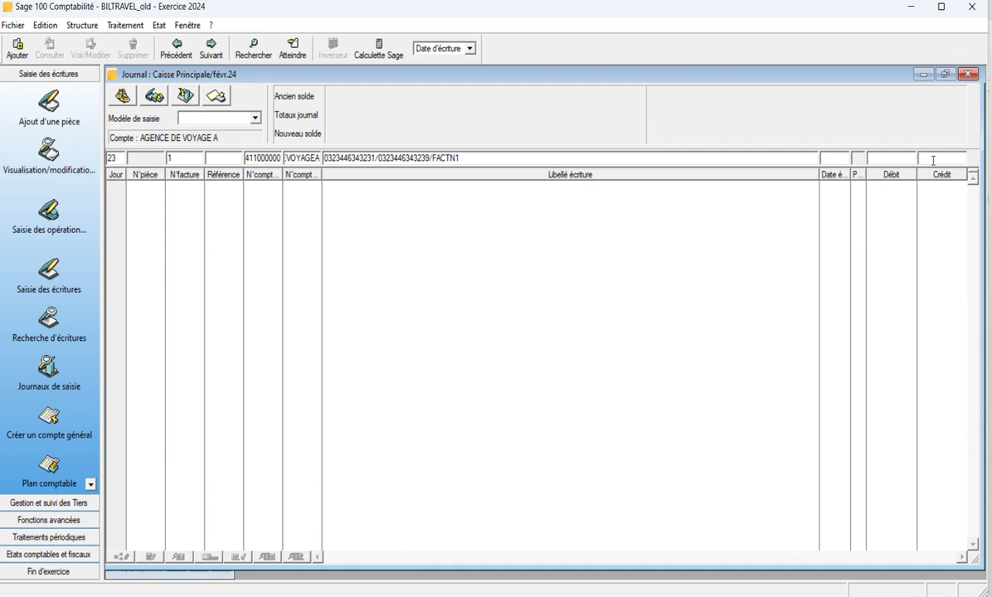
# Copy the 815301 debit of the AGENCE DE VOYAGE A sales line into the cash line's credit and record the line
pyautogui.click(924, 74)
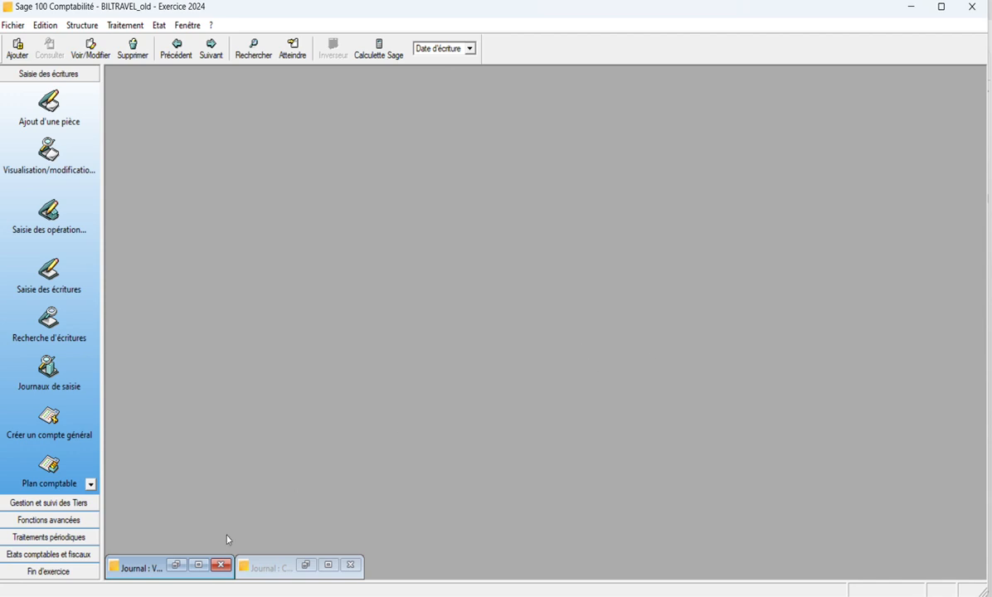
pyautogui.click(199, 565)
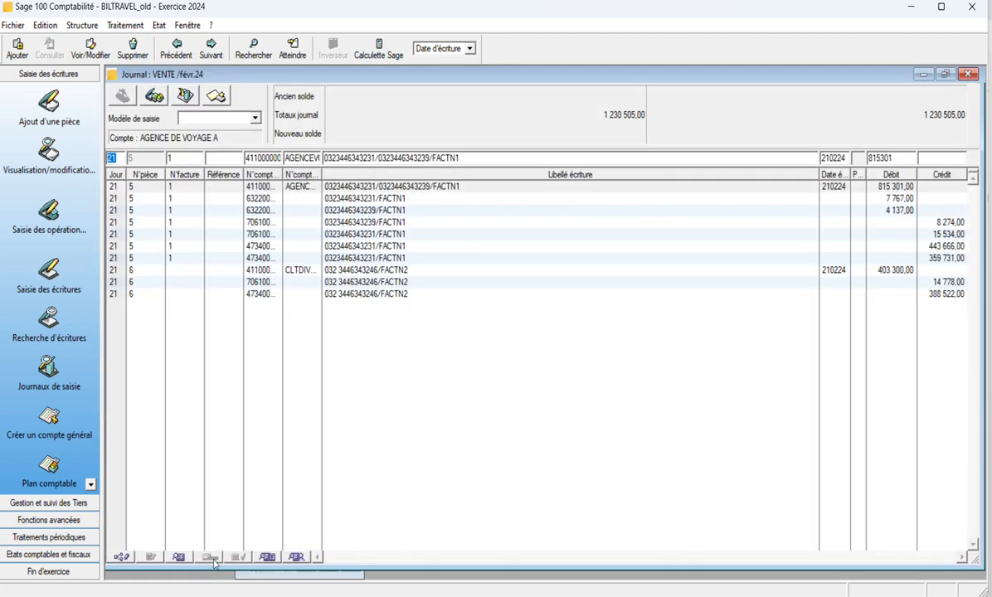
pyautogui.click(910, 158)
pyautogui.rightClick(879, 160)
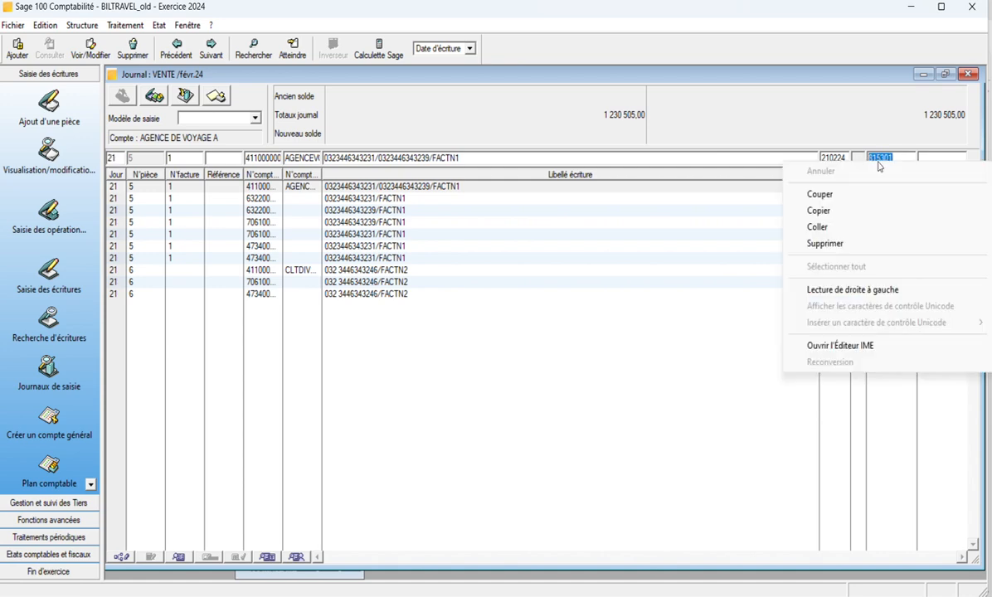
pyautogui.click(842, 215)
pyautogui.click(923, 74)
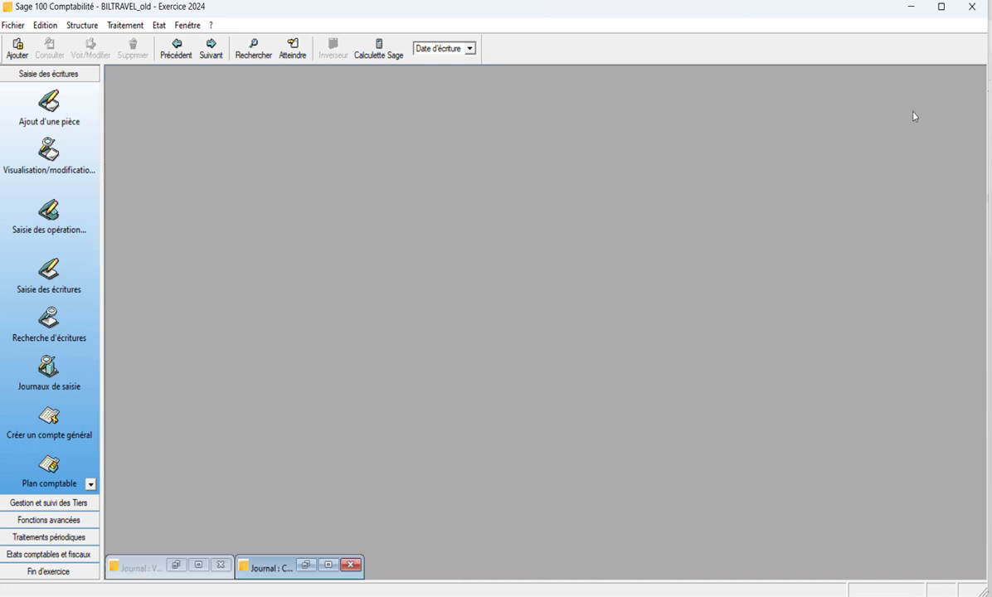
pyautogui.click(329, 565)
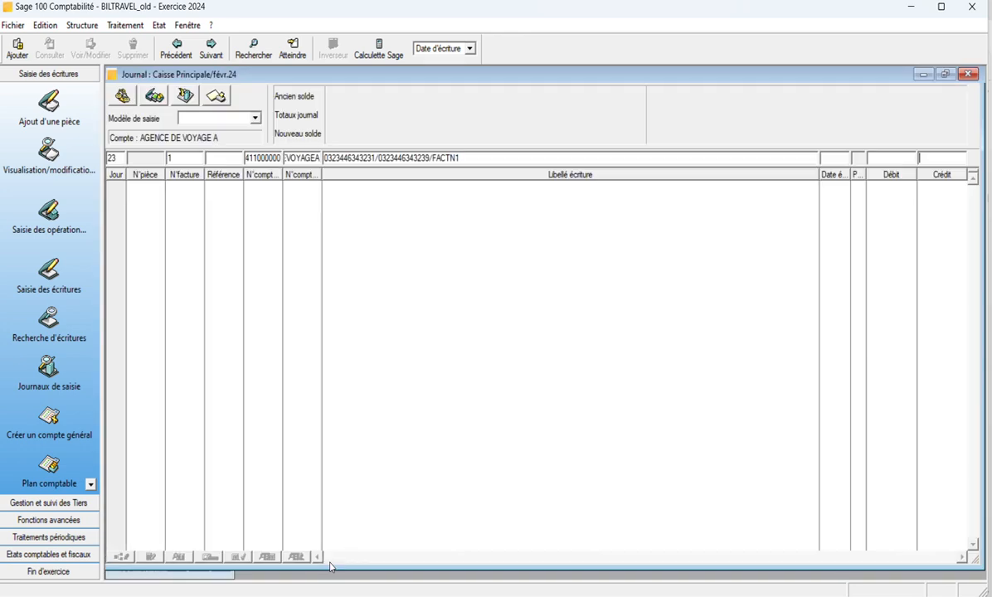
pyautogui.rightClick(924, 161)
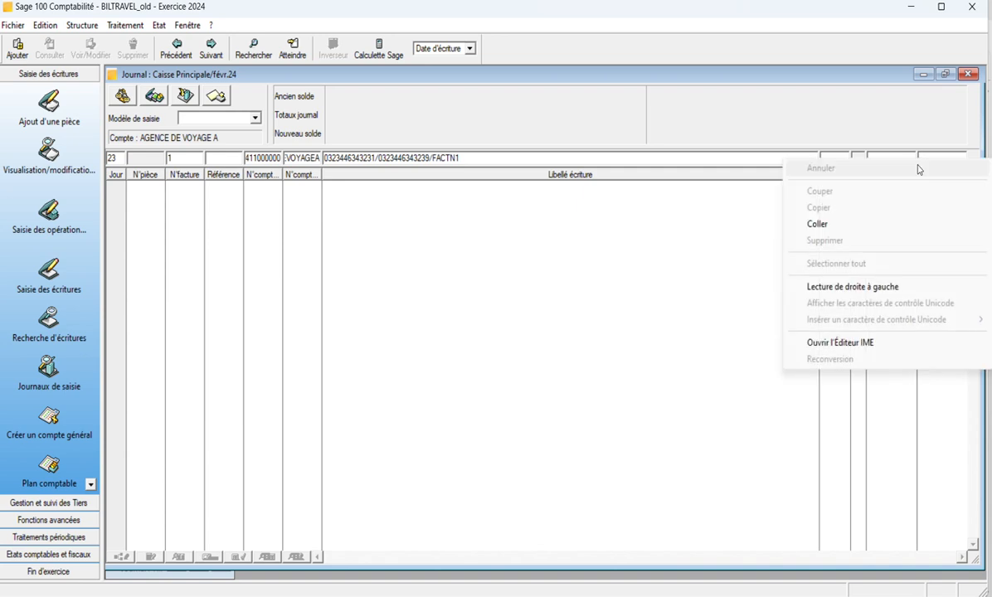
pyautogui.click(841, 229)
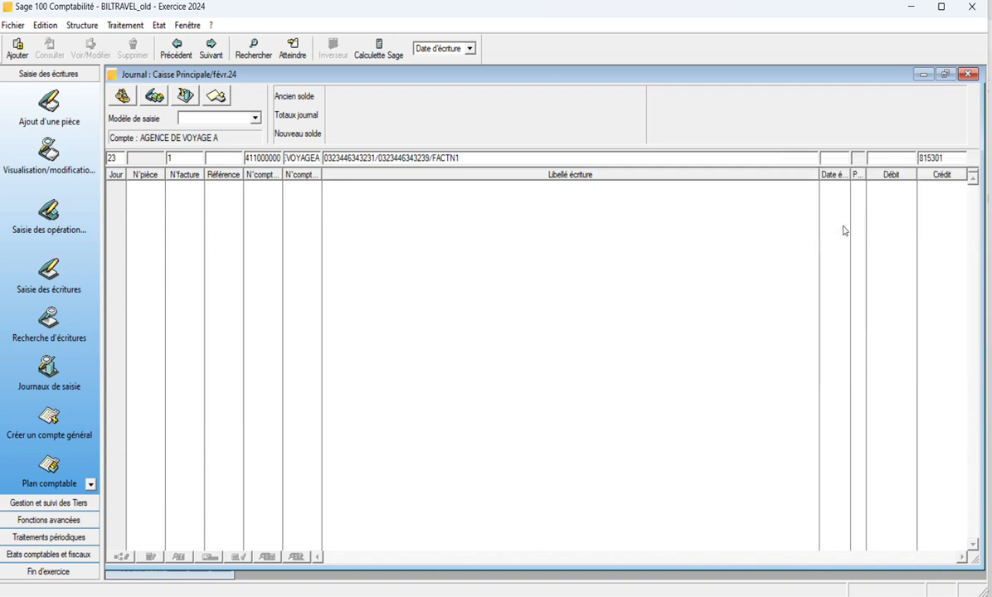
pyautogui.press('Return')
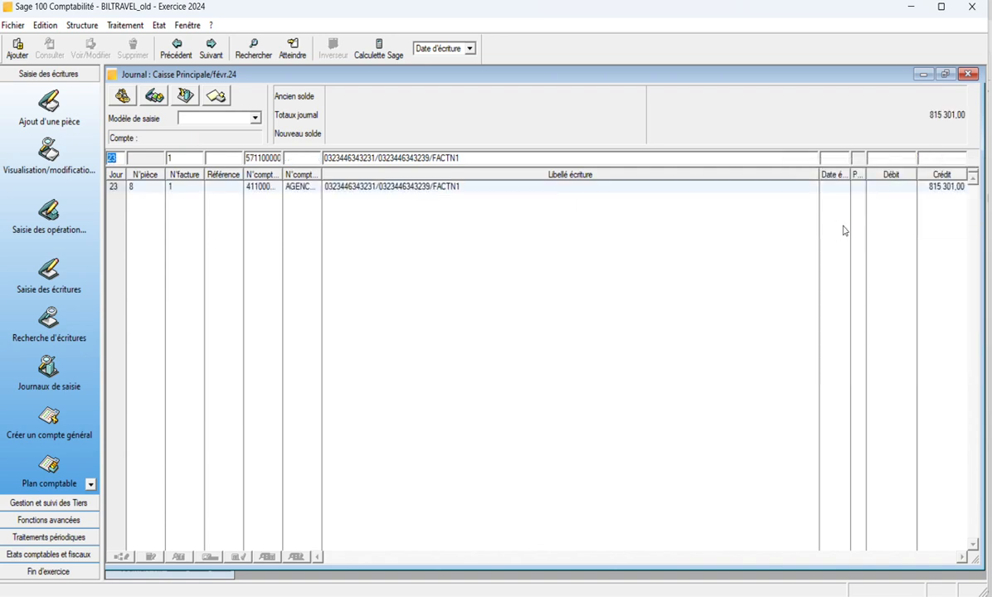
# Record the balancing cash line for day 23, invoice 1, on account 571100000 with a debit of 815301
pyautogui.press('Tab')
pyautogui.press('Tab')
pyautogui.press('Tab')
pyautogui.press('Tab')
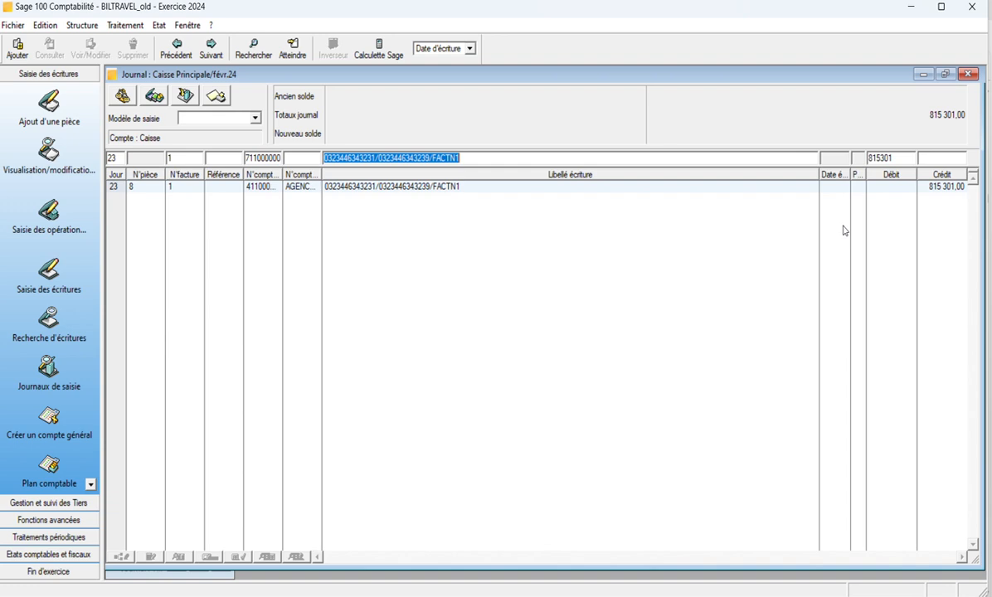
pyautogui.press('Tab')
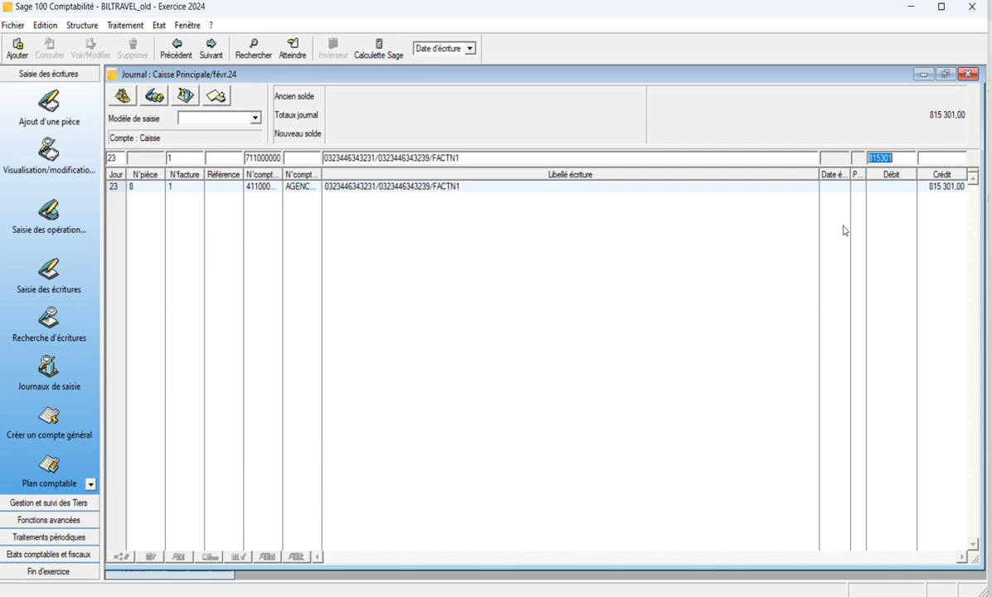
pyautogui.press('Return')
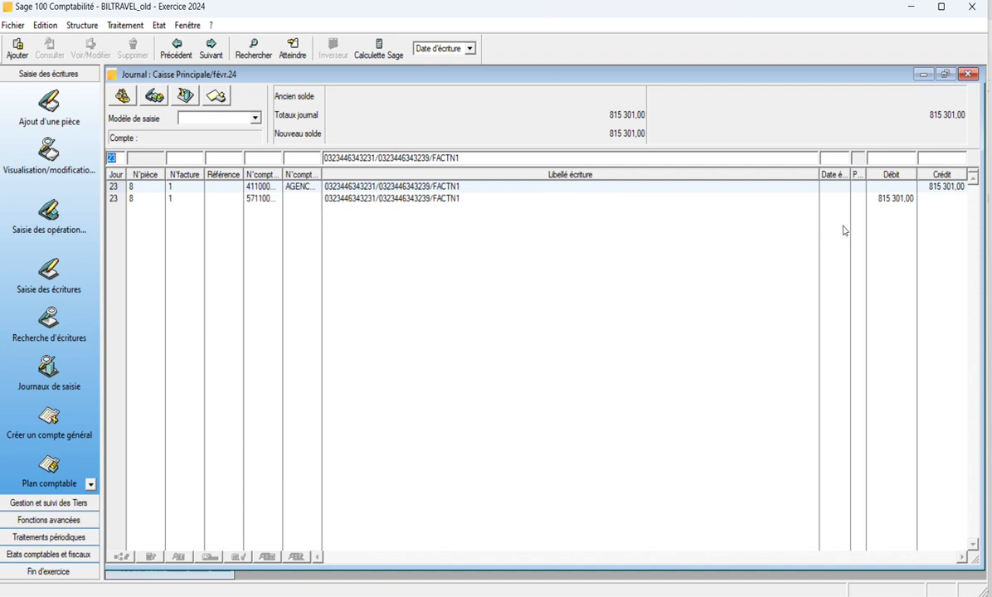
# Compare the accounts, labels and debit and credit amounts of the two cash journal lines for invoice 1
pyautogui.doubleClick(453, 201)
pyautogui.doubleClick(491, 198)
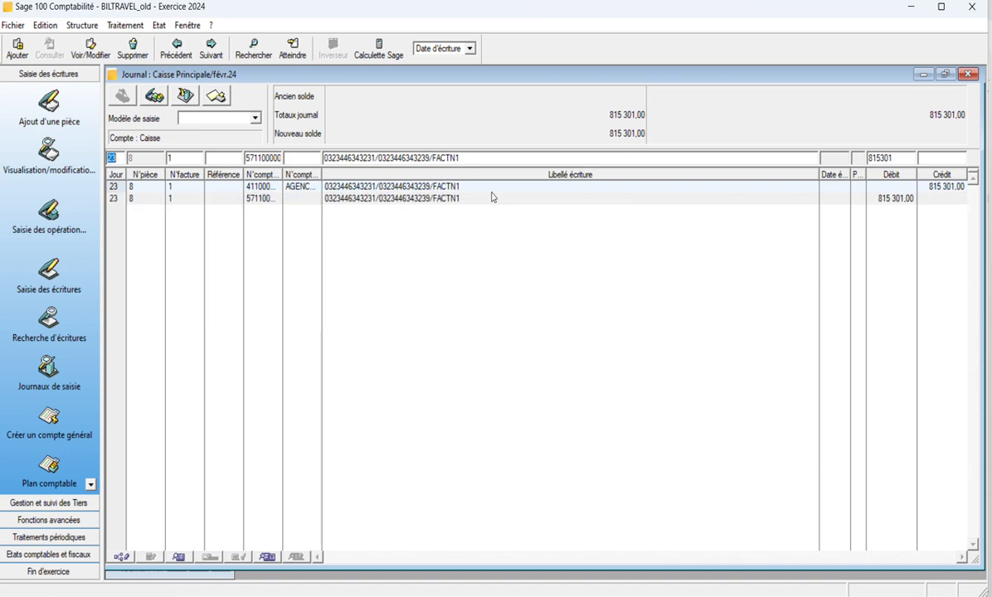
pyautogui.click(943, 189)
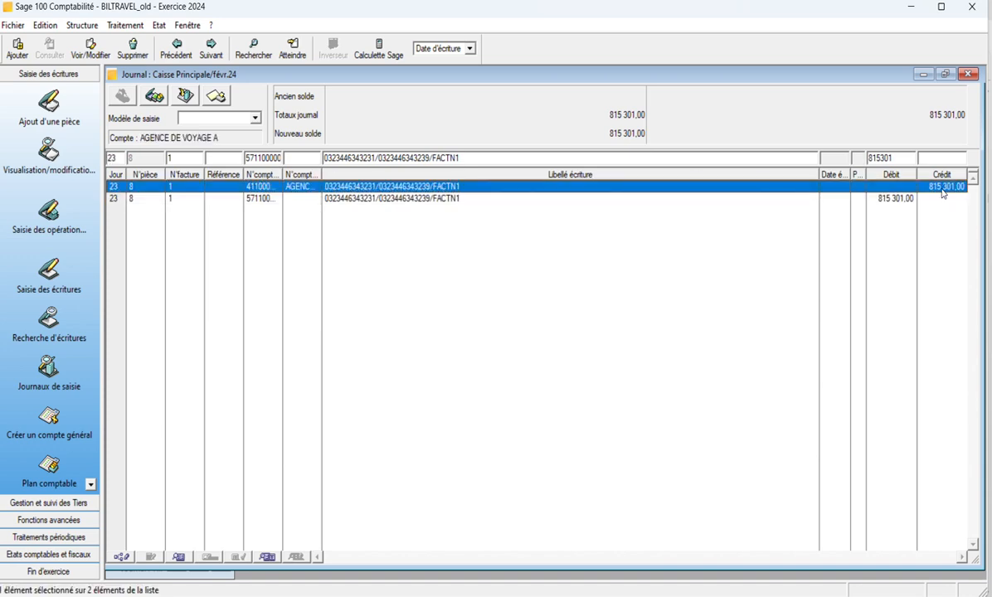
pyautogui.doubleClick(902, 200)
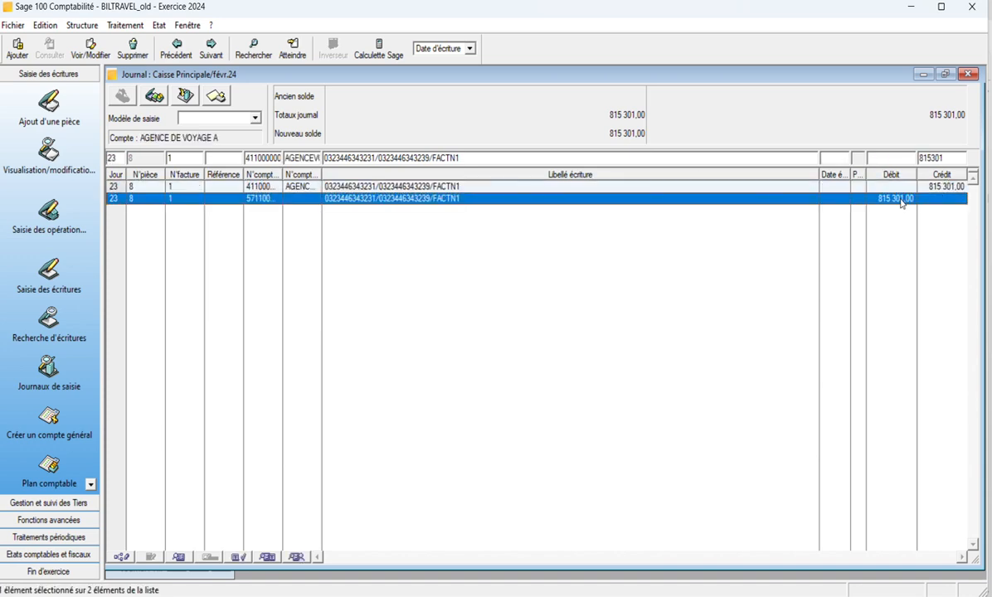
pyautogui.doubleClick(943, 189)
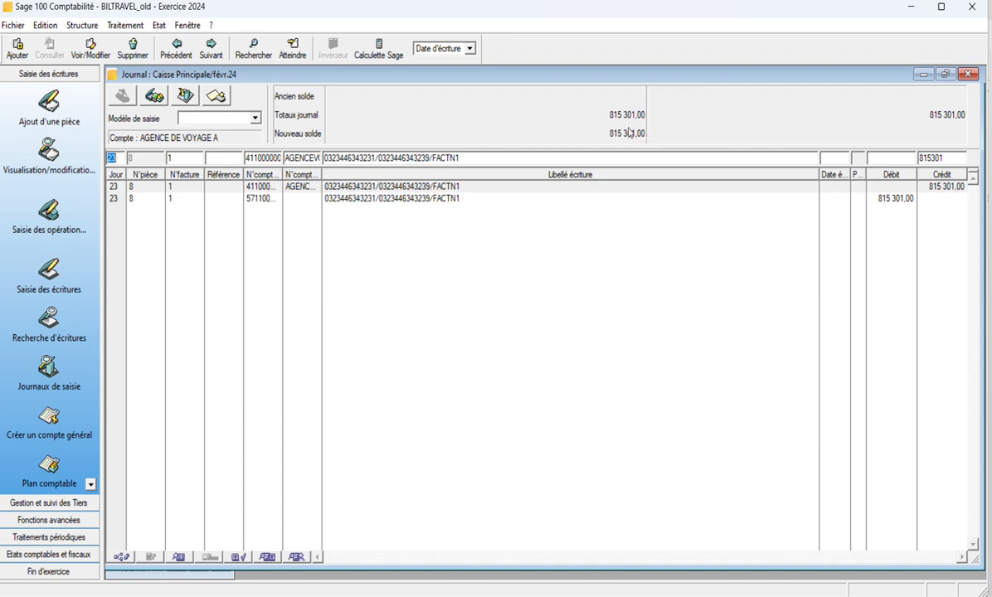
pyautogui.click(491, 200)
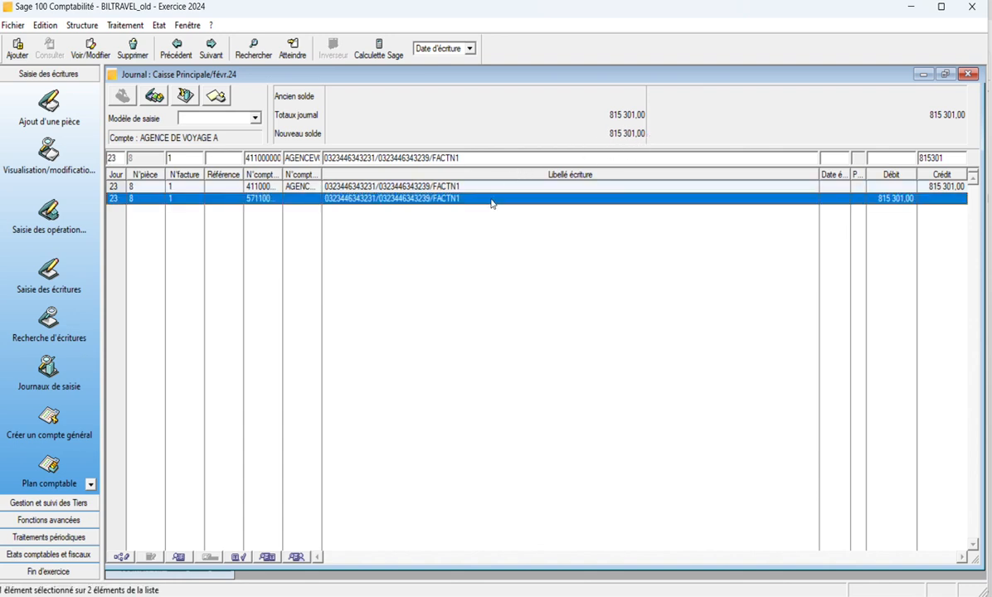
pyautogui.click(491, 201)
pyautogui.click(507, 189)
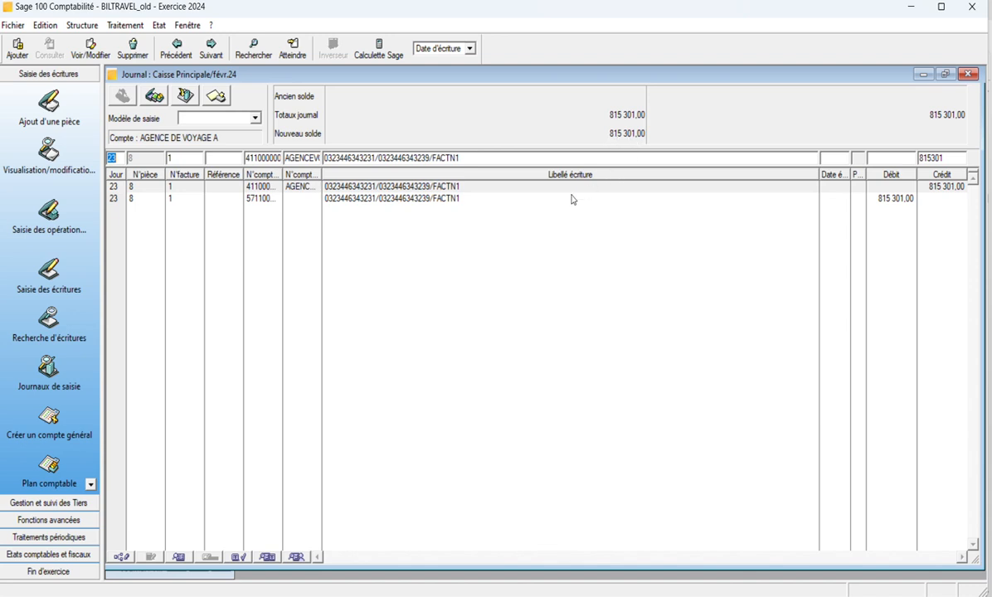
pyautogui.click(470, 205)
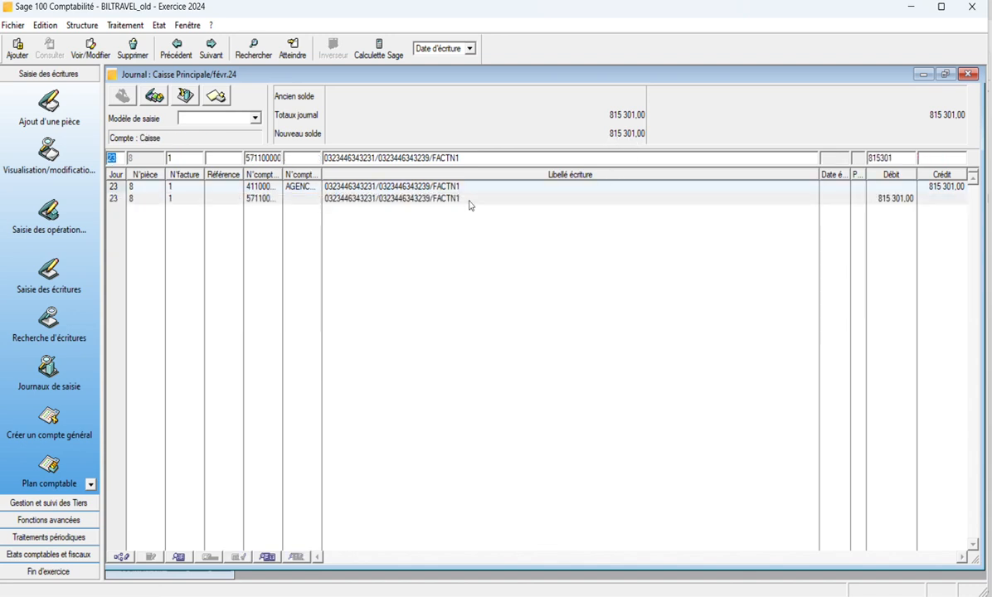
pyautogui.click(471, 188)
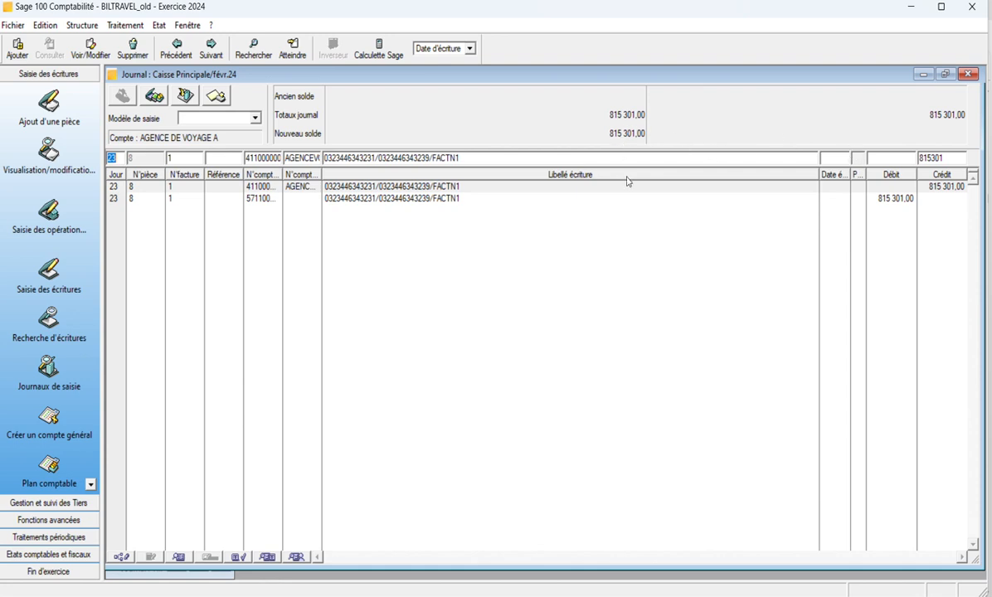
pyautogui.click(556, 200)
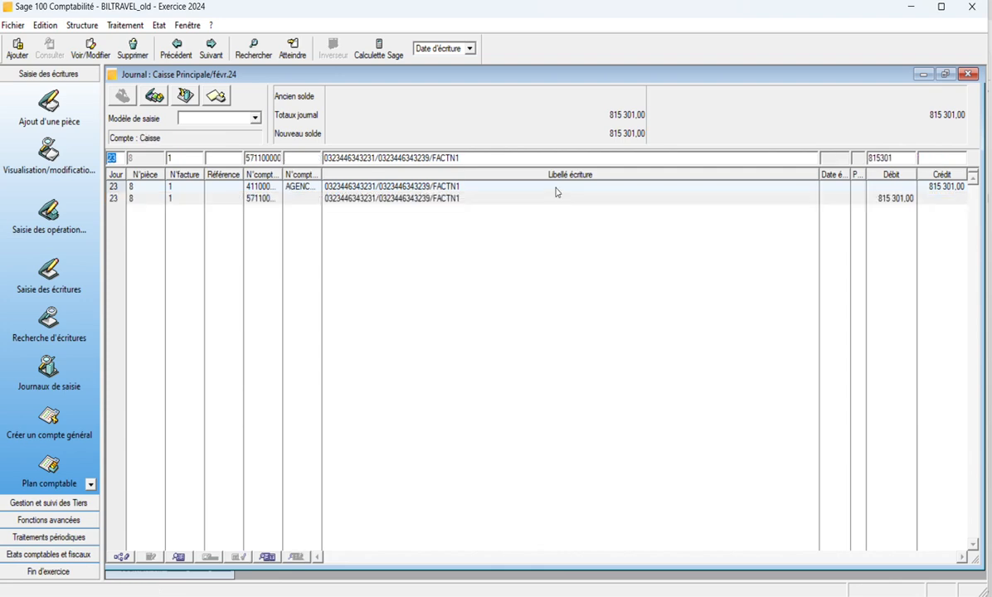
pyautogui.doubleClick(555, 190)
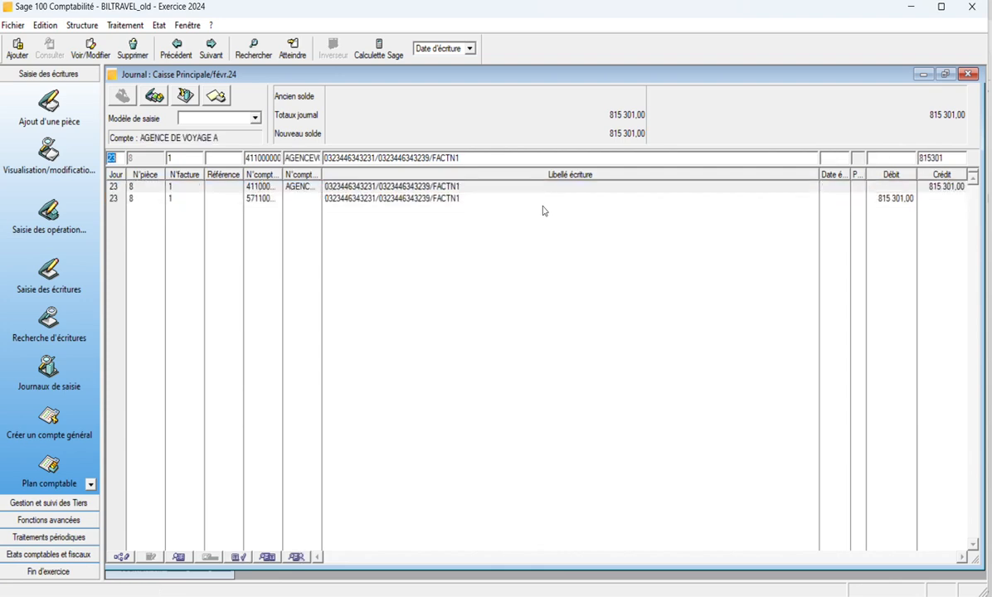
pyautogui.click(543, 207)
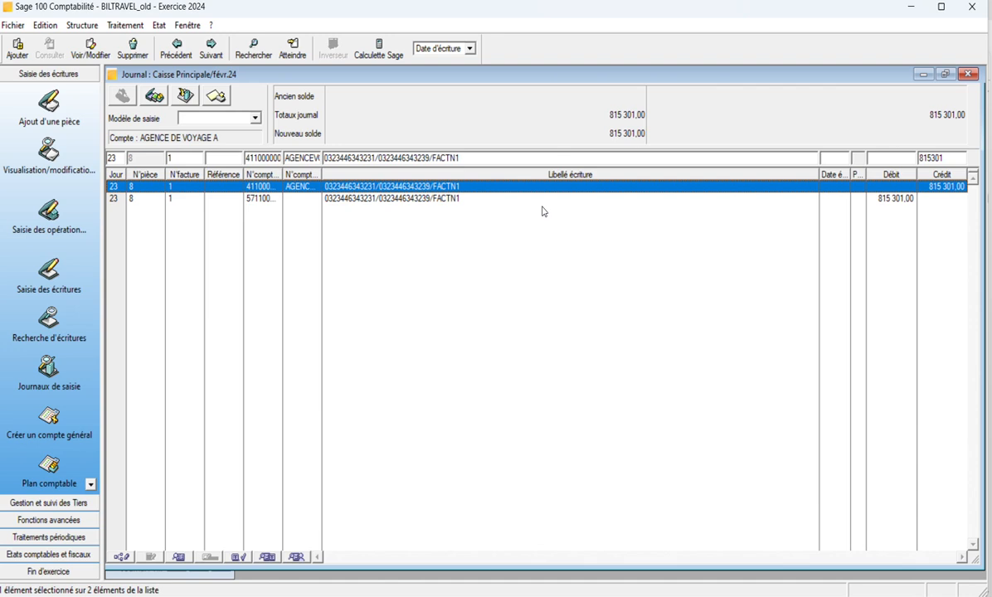
pyautogui.doubleClick(447, 200)
pyautogui.doubleClick(435, 186)
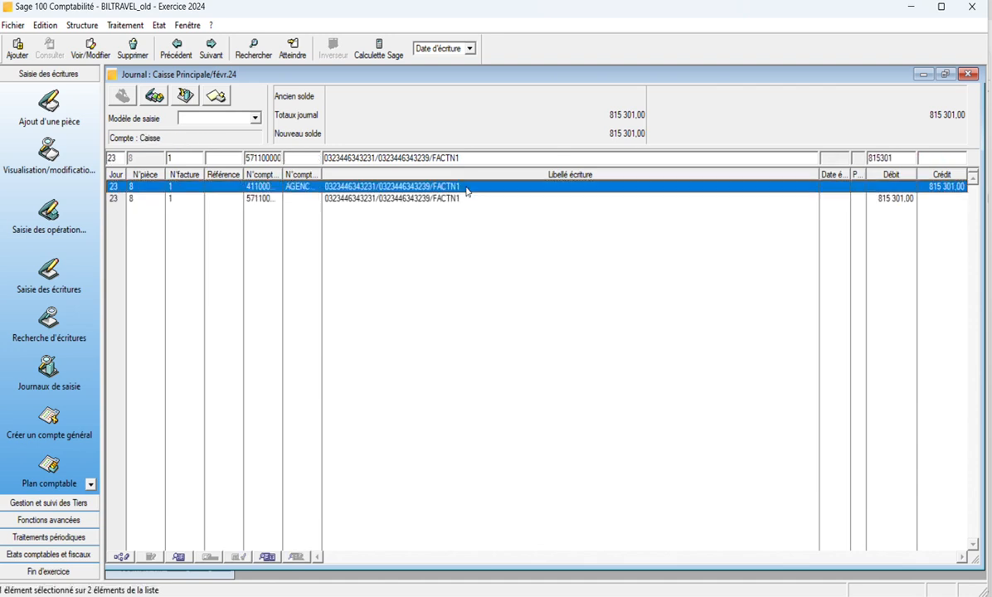
pyautogui.doubleClick(456, 199)
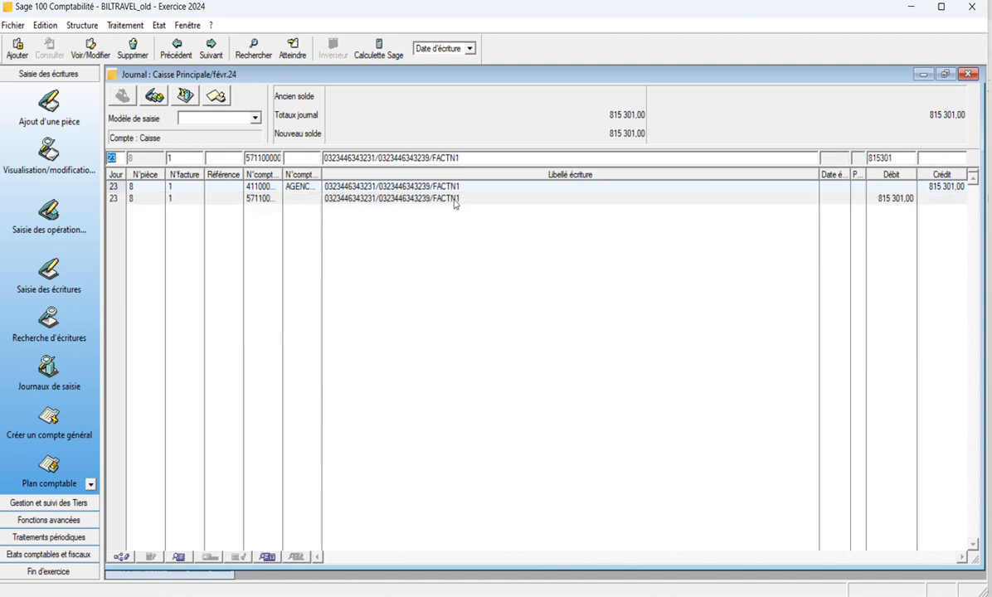
pyautogui.doubleClick(468, 188)
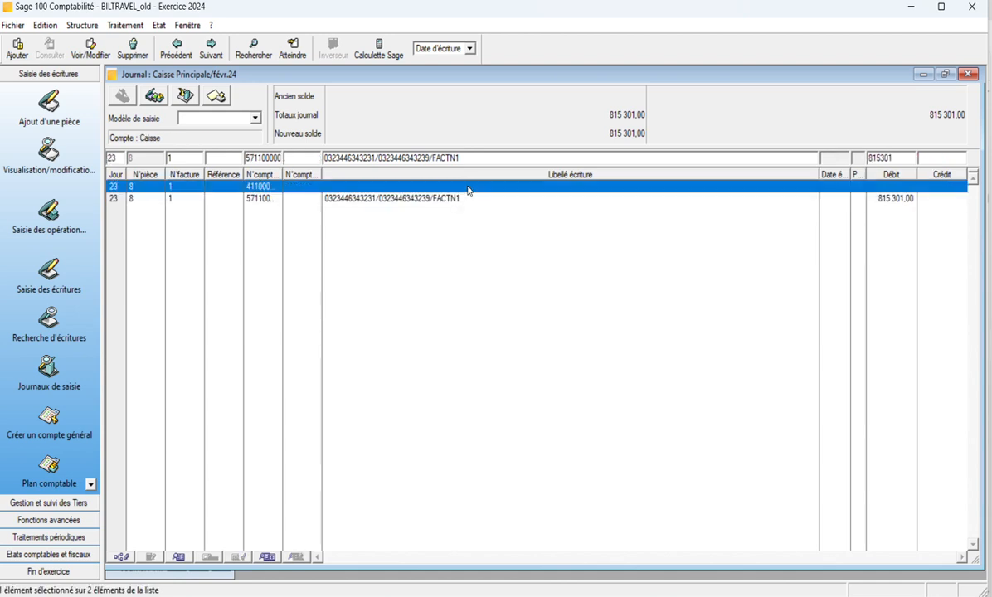
pyautogui.doubleClick(440, 200)
pyautogui.doubleClick(432, 186)
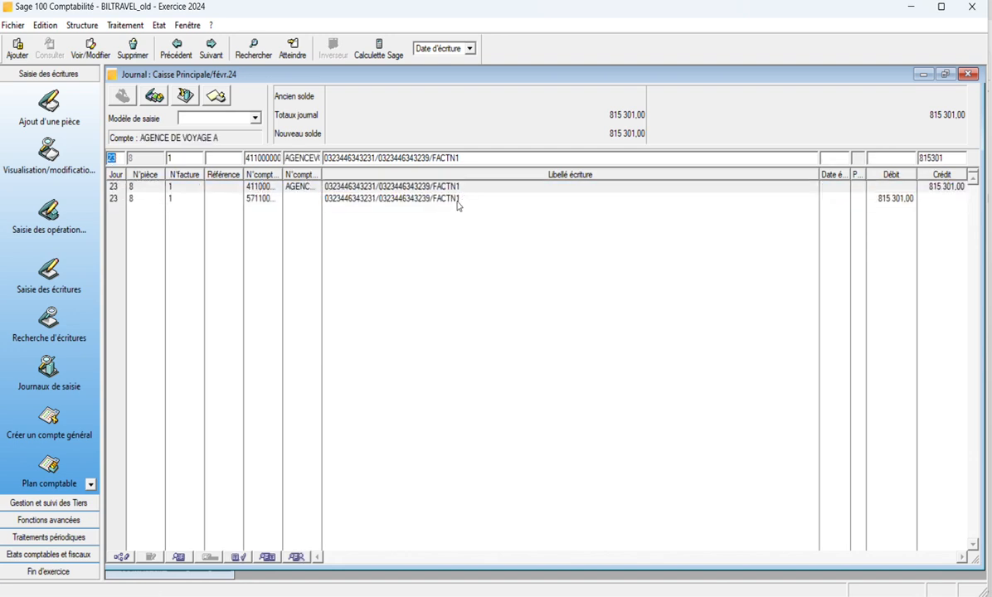
pyautogui.doubleClick(457, 202)
pyautogui.doubleClick(468, 190)
pyautogui.doubleClick(467, 200)
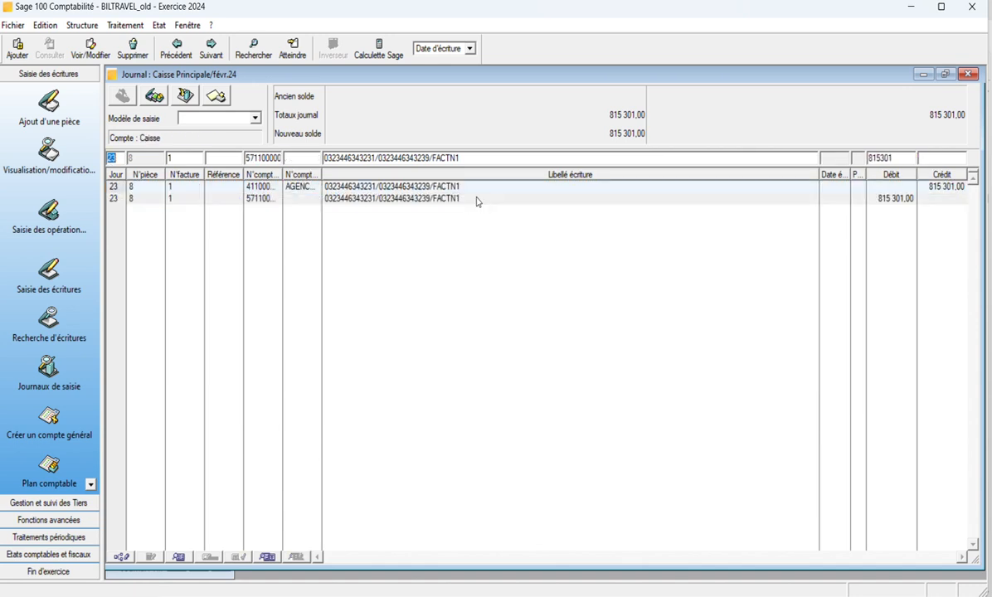
# Bring up the VENTE journal and select the Client divers line of FACTN2
pyautogui.click(923, 75)
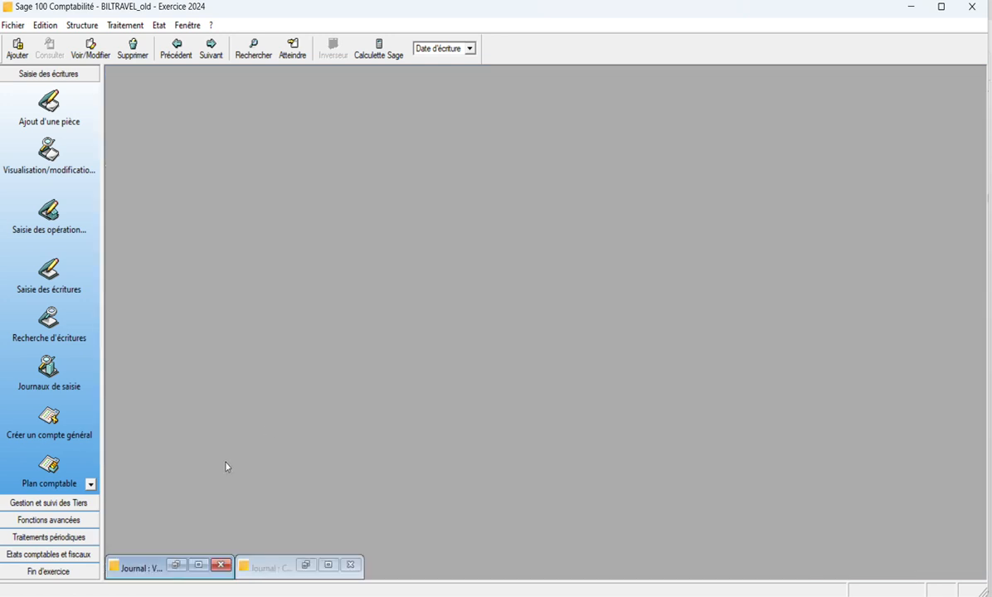
pyautogui.click(198, 565)
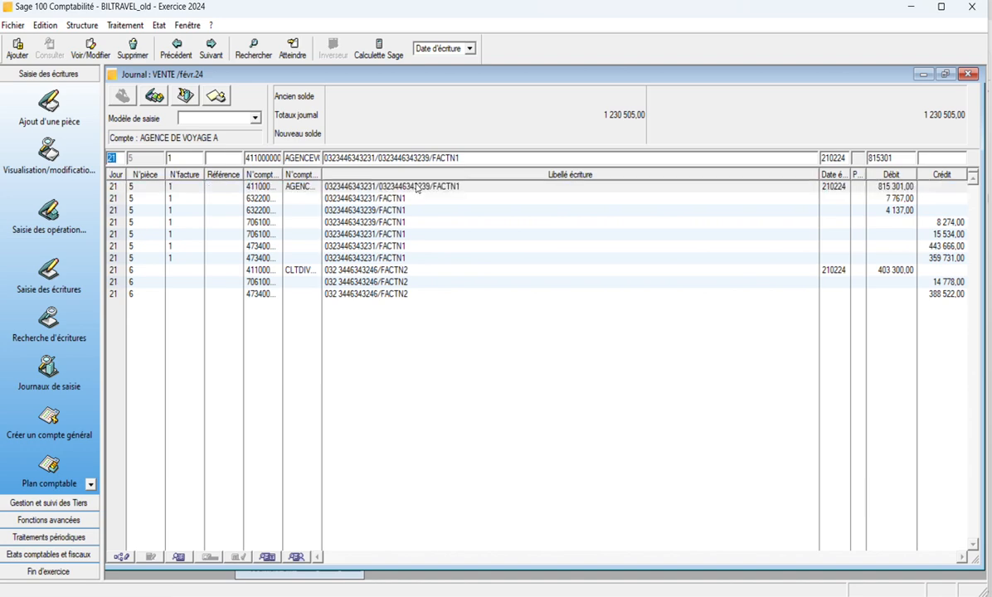
pyautogui.click(357, 271)
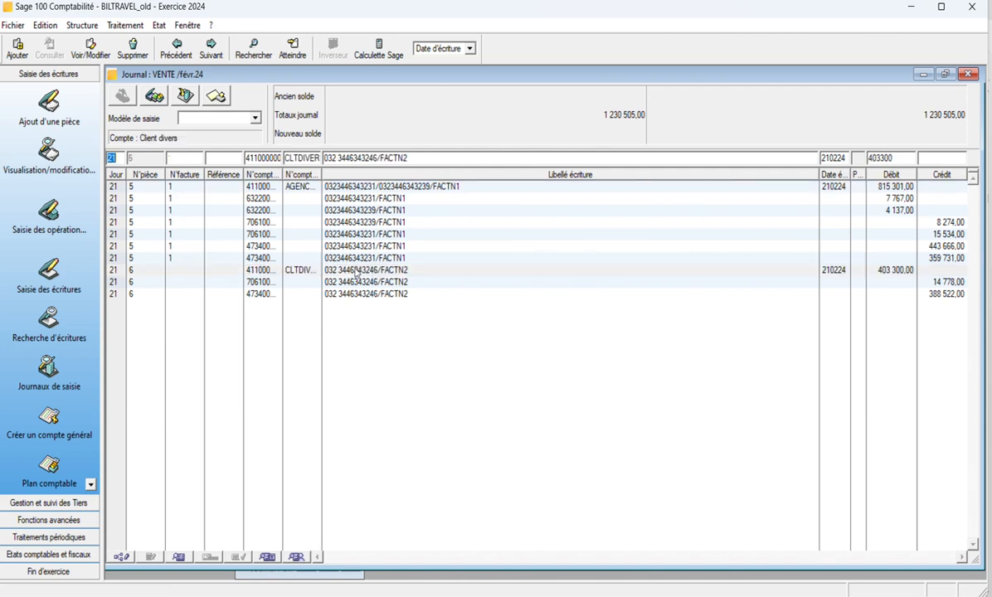
# Open the UBA journal for the period févr.24 and reduce its window over the sales journal
pyautogui.click(48, 264)
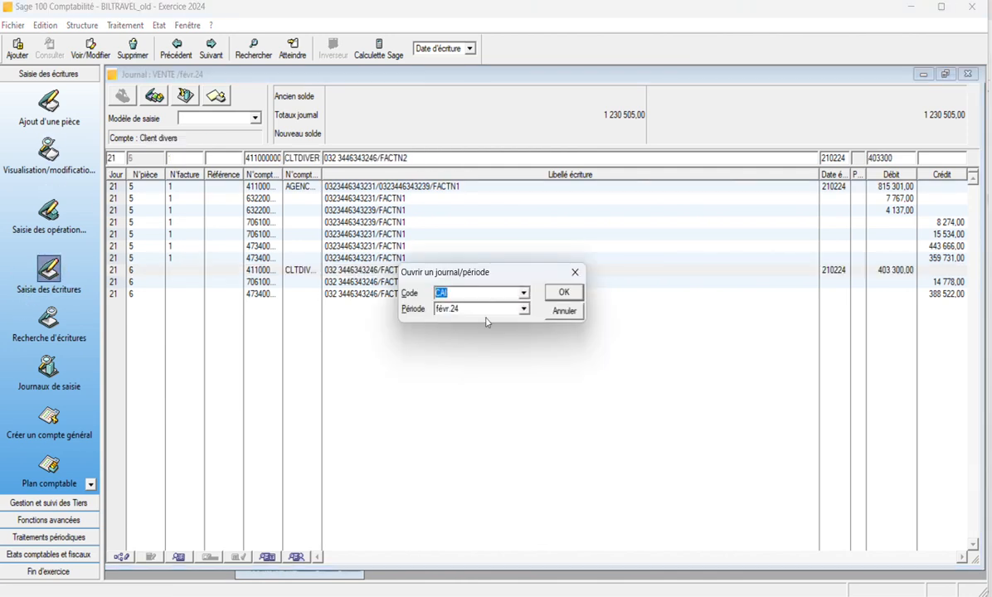
pyautogui.write('UBA')
pyautogui.click(525, 295)
pyautogui.click(564, 293)
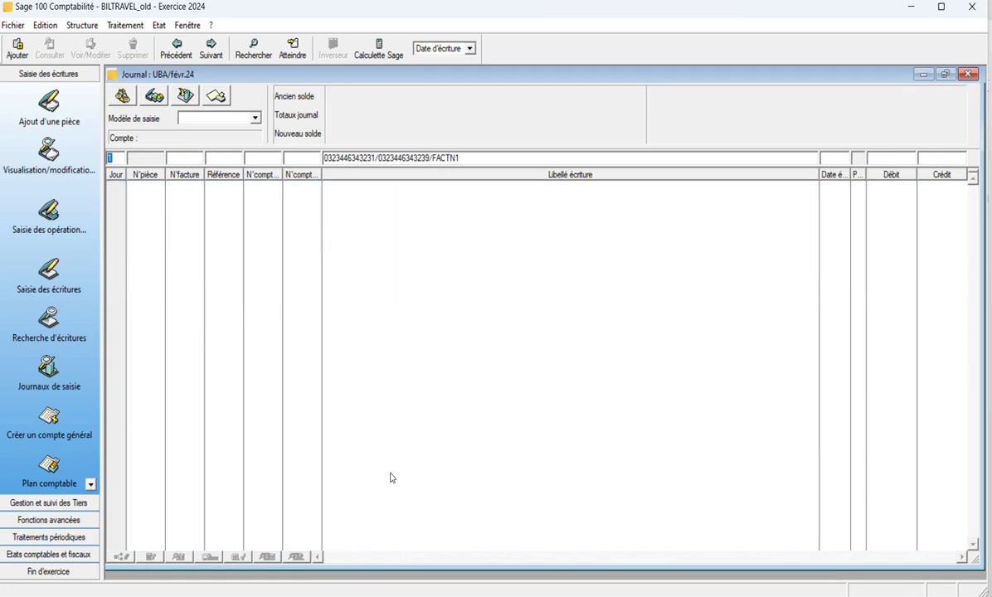
pyautogui.click(946, 75)
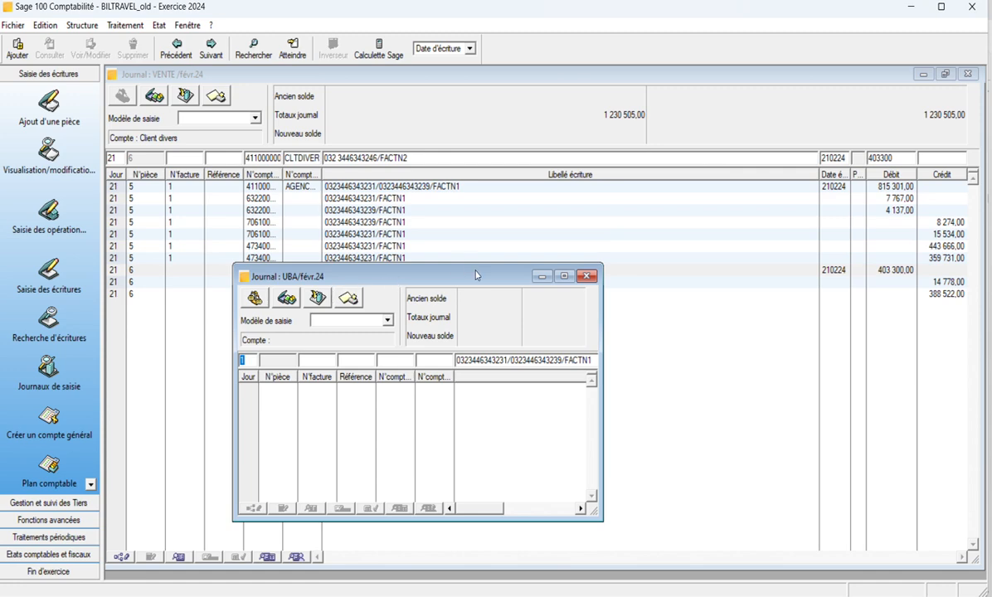
# Start the UBA journal line with day 23, invoice 2, account 411000000 and third-party account CLTDIVER (Client divers)
pyautogui.write('23')
pyautogui.press('Tab')
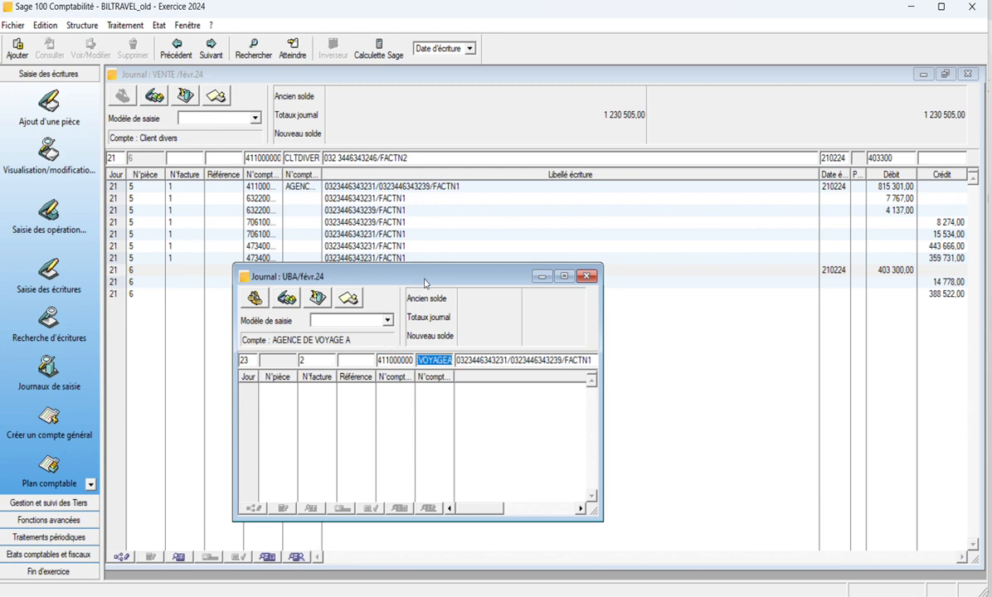
pyautogui.write('CLT')
pyautogui.press('Tab')
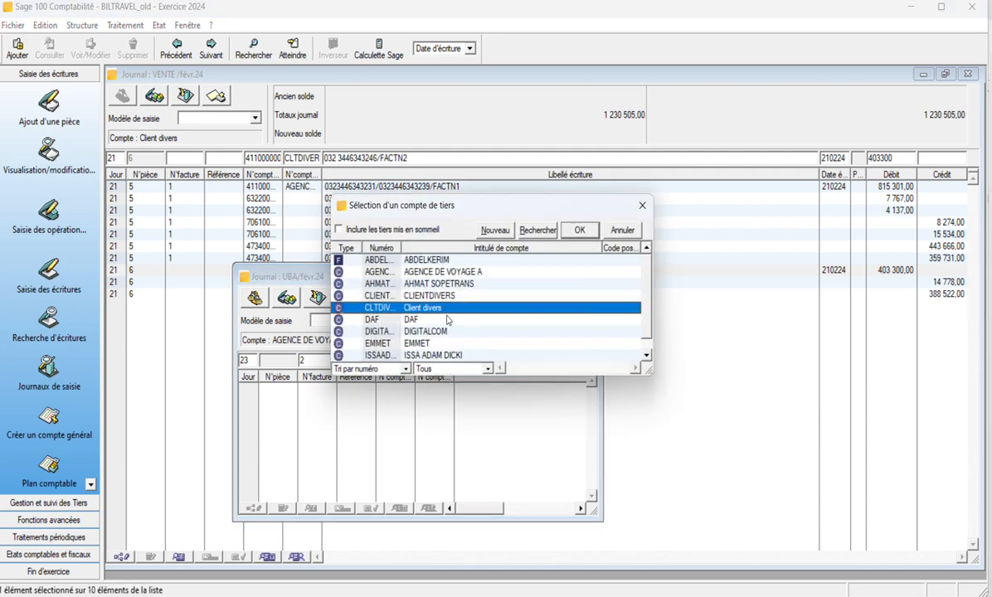
pyautogui.press('Return')
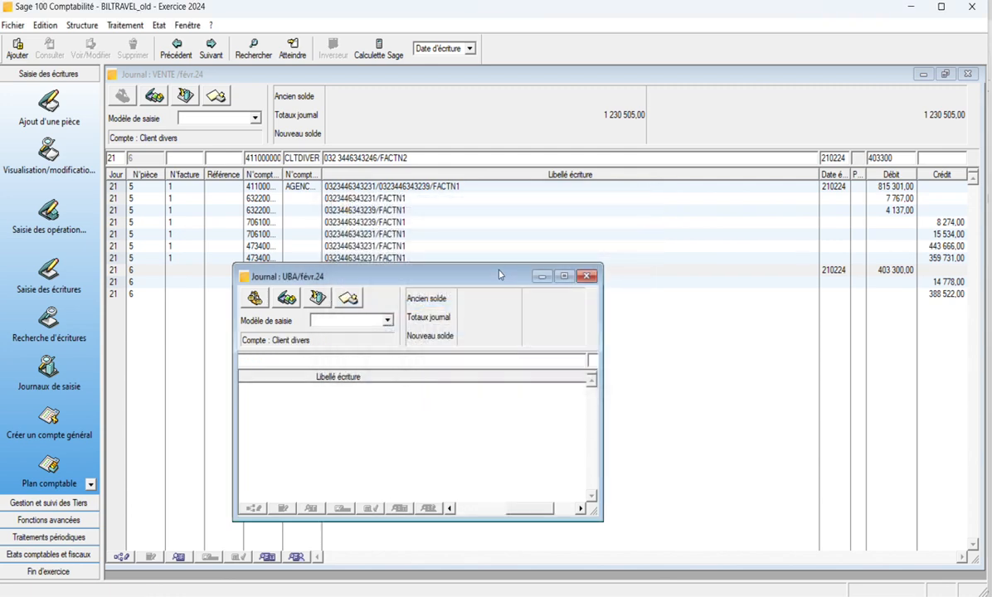
# Move the UBA journal window clear of the sales lines and copy the FACTN2 label from the VENTE journal's Client divers line
pyautogui.moveTo(494, 276); pyautogui.dragTo(516, 299)
pyautogui.click(494, 532)
pyautogui.click(494, 531)
pyautogui.click(495, 533)
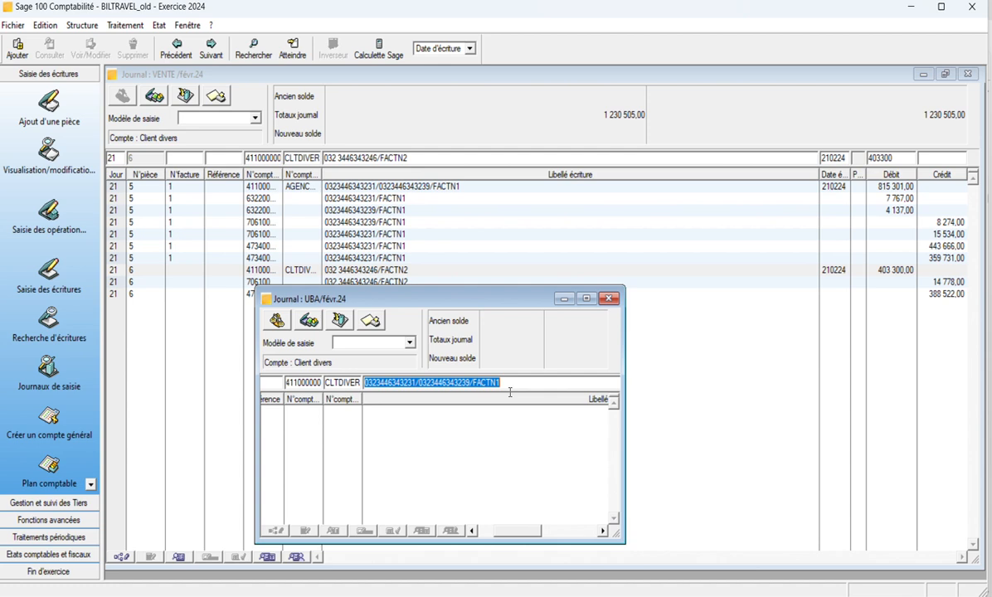
pyautogui.moveTo(520, 303); pyautogui.dragTo(531, 339)
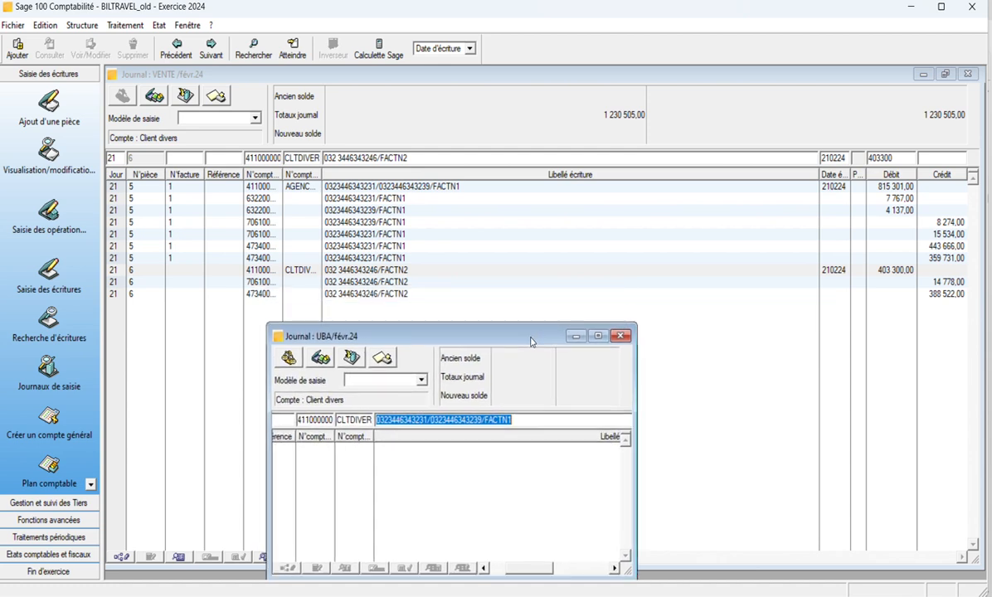
pyautogui.click(347, 252)
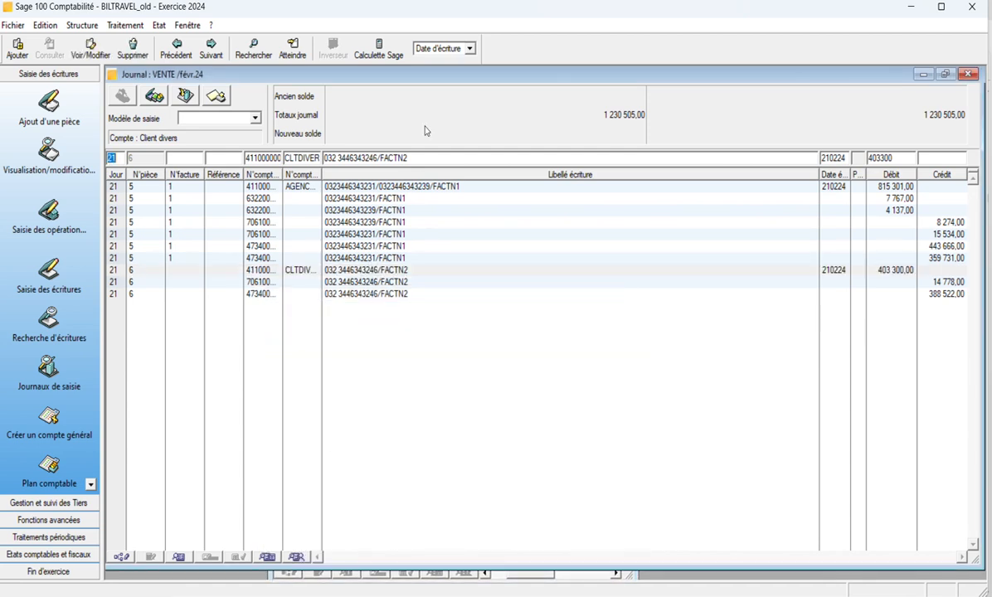
pyautogui.moveTo(412, 158); pyautogui.dragTo(314, 168)
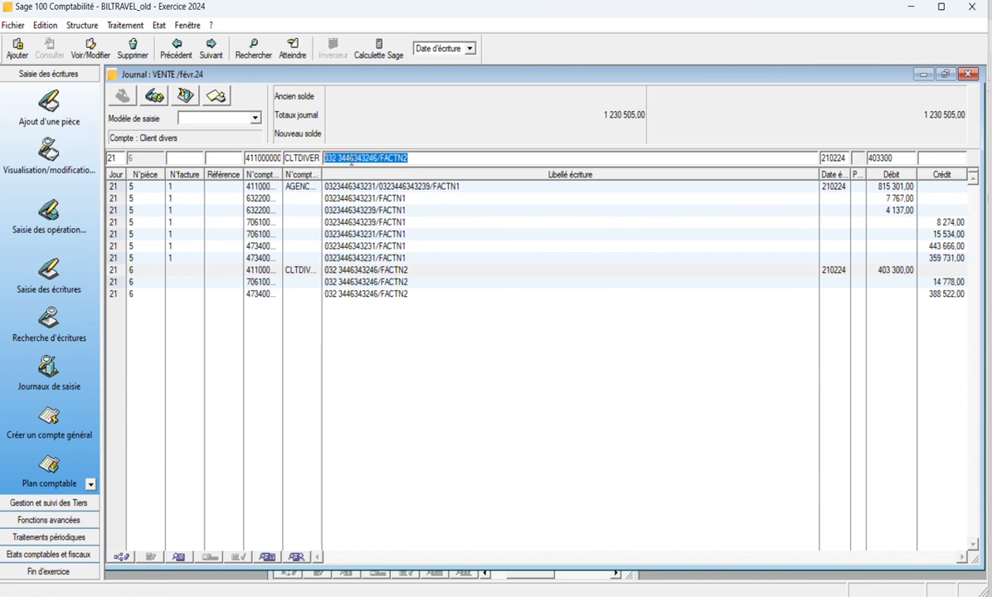
pyautogui.rightClick(333, 156)
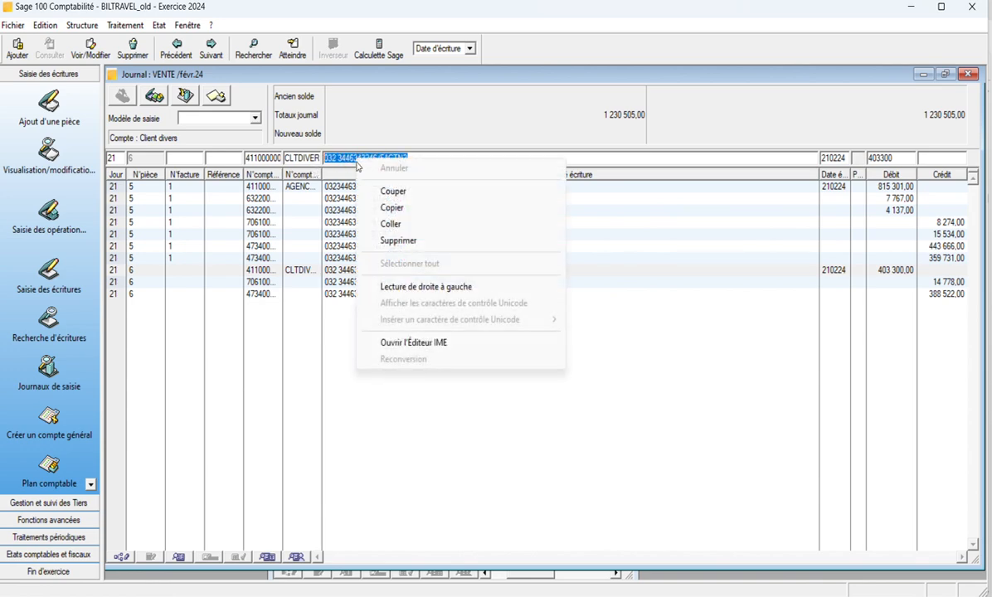
pyautogui.click(387, 206)
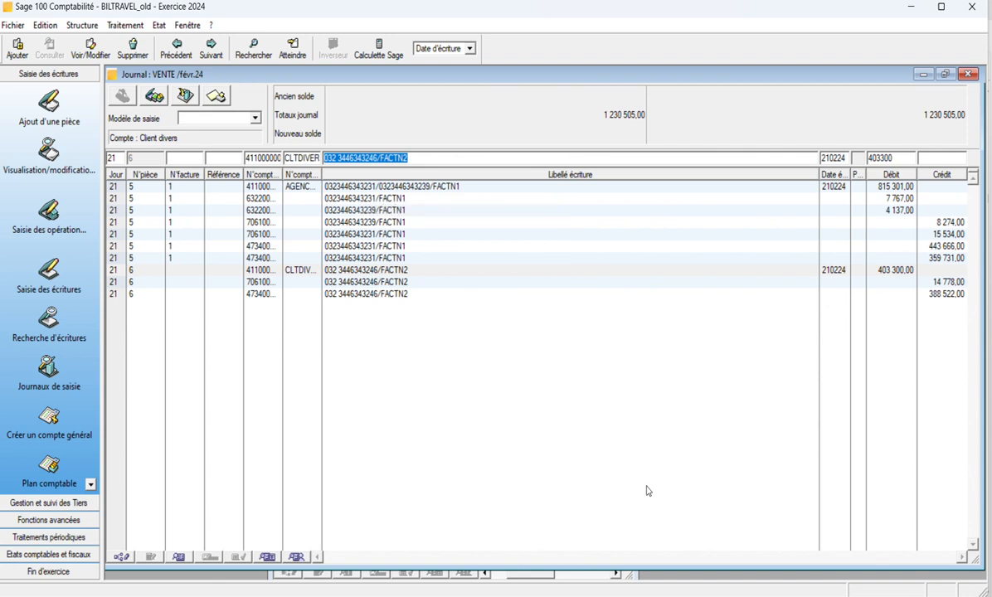
# Maximize the UBA journal and replace the new line's label with the copied FACTN2 label
pyautogui.click(628, 572)
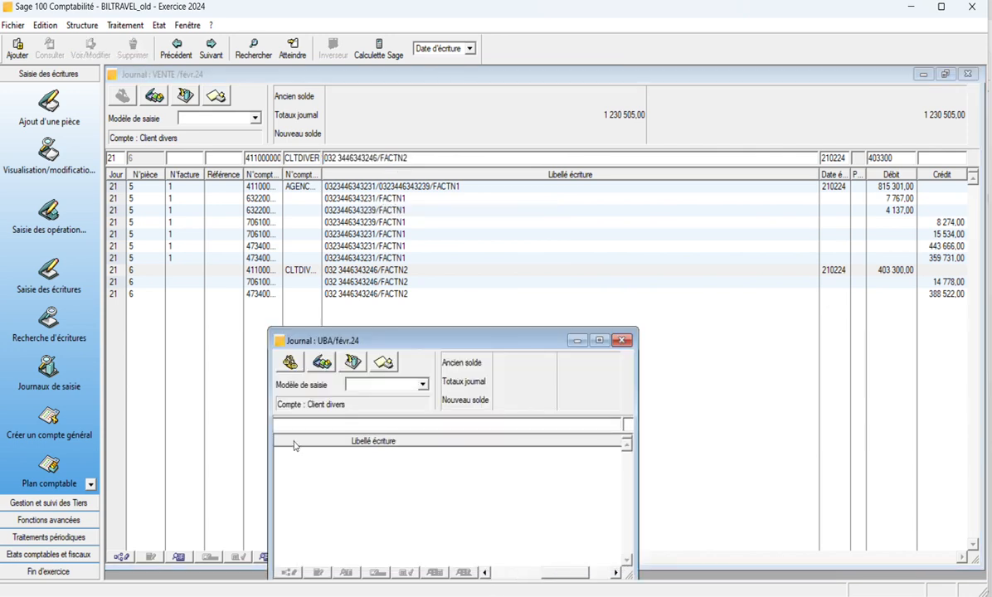
pyautogui.click(599, 341)
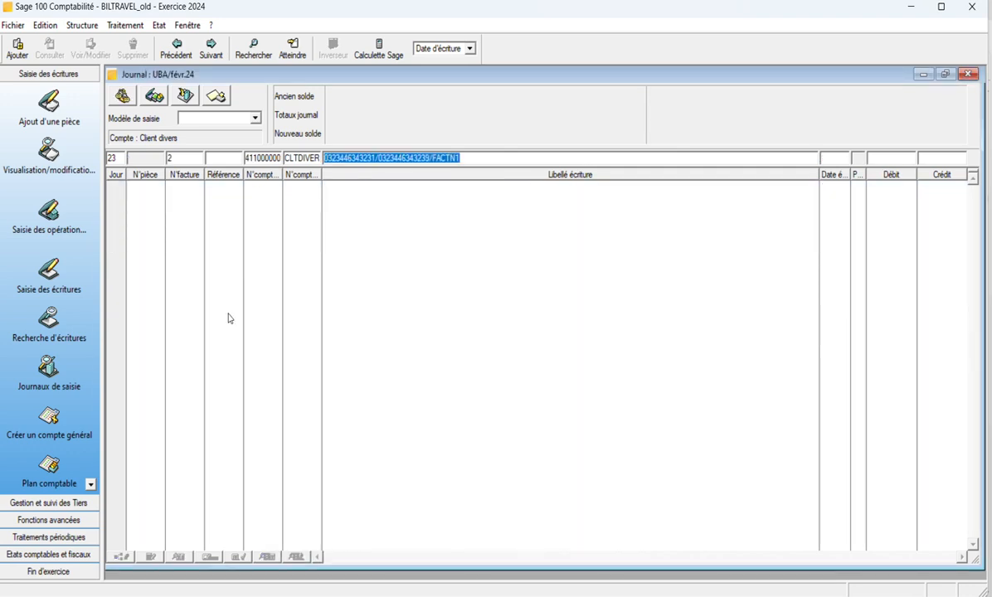
pyautogui.rightClick(351, 158)
pyautogui.click(401, 221)
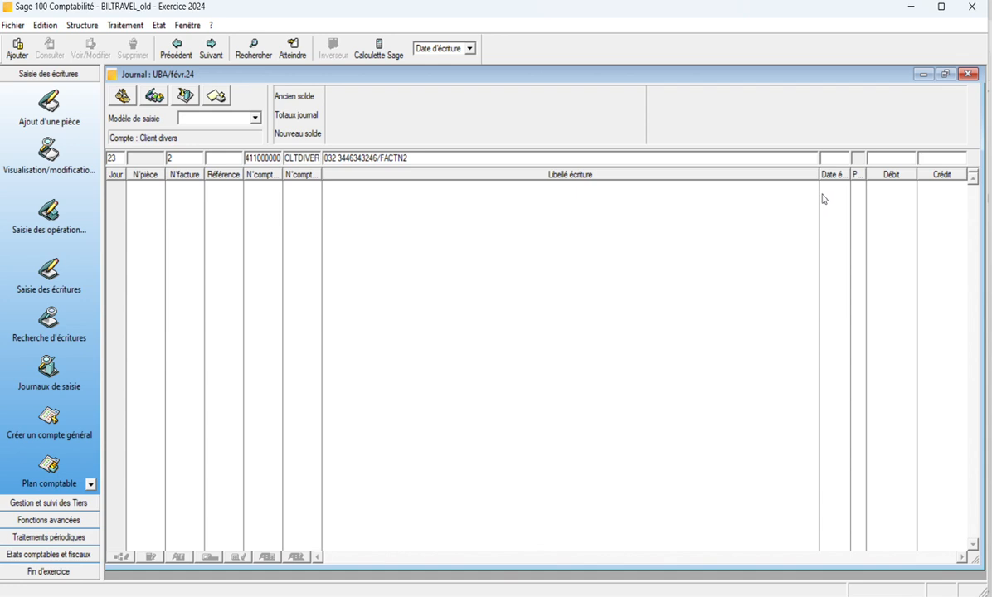
# Copy the debit amount 403300 from the FACTN2 Client divers line in the VENTE journal, then minimize that journal
pyautogui.click(923, 76)
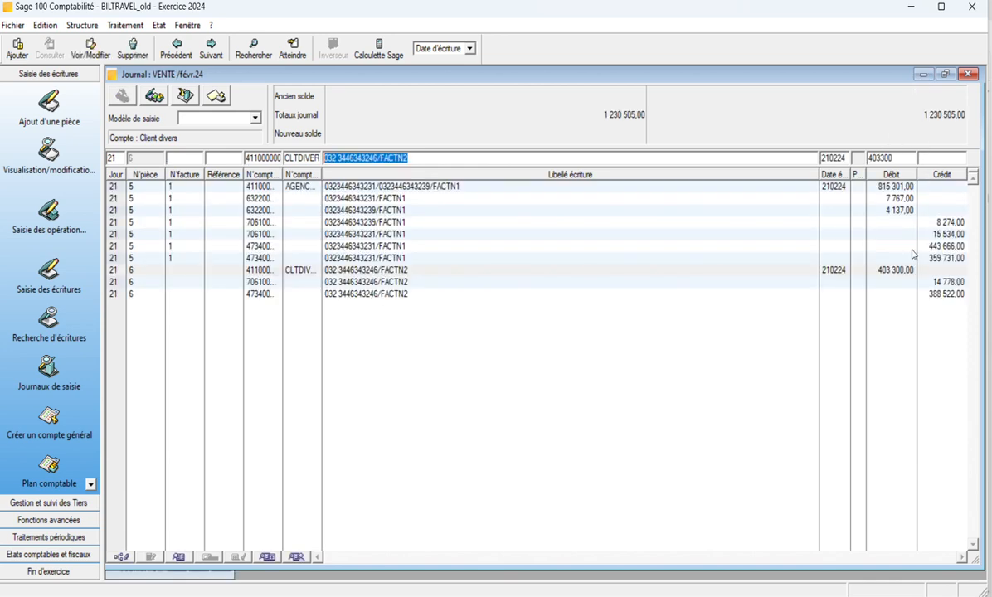
pyautogui.doubleClick(896, 273)
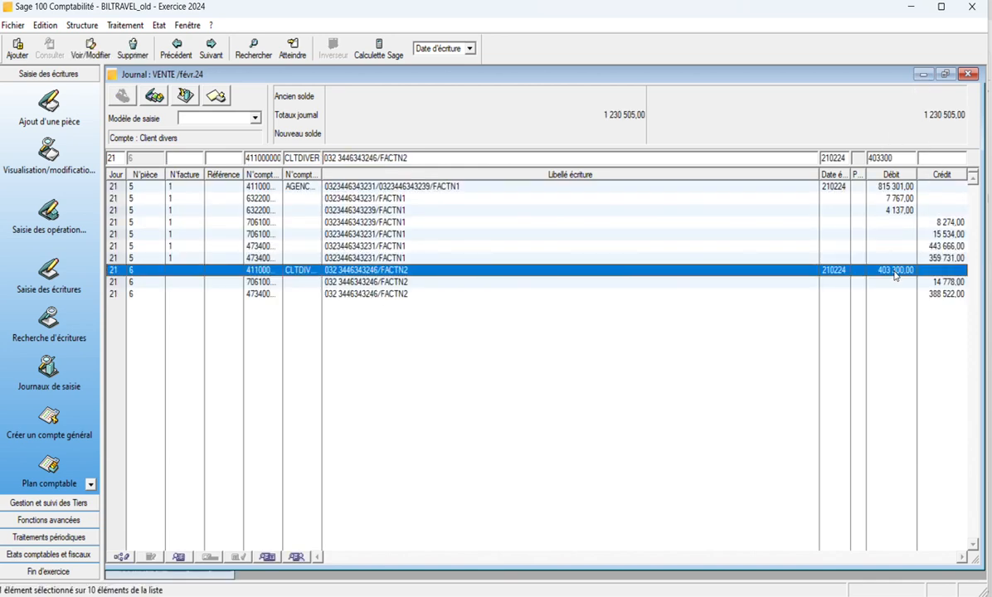
pyautogui.doubleClick(876, 159)
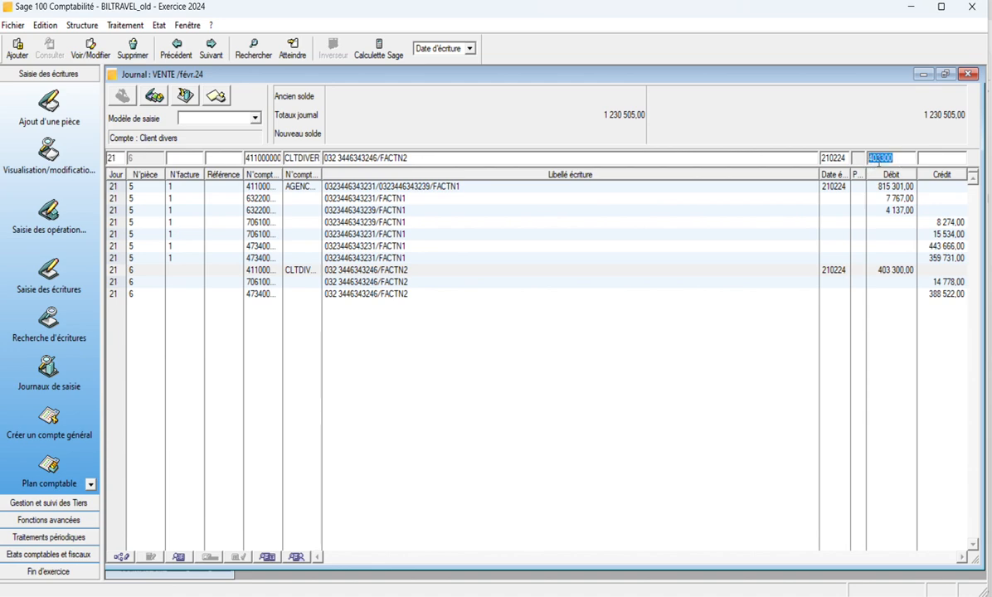
pyautogui.rightClick(878, 161)
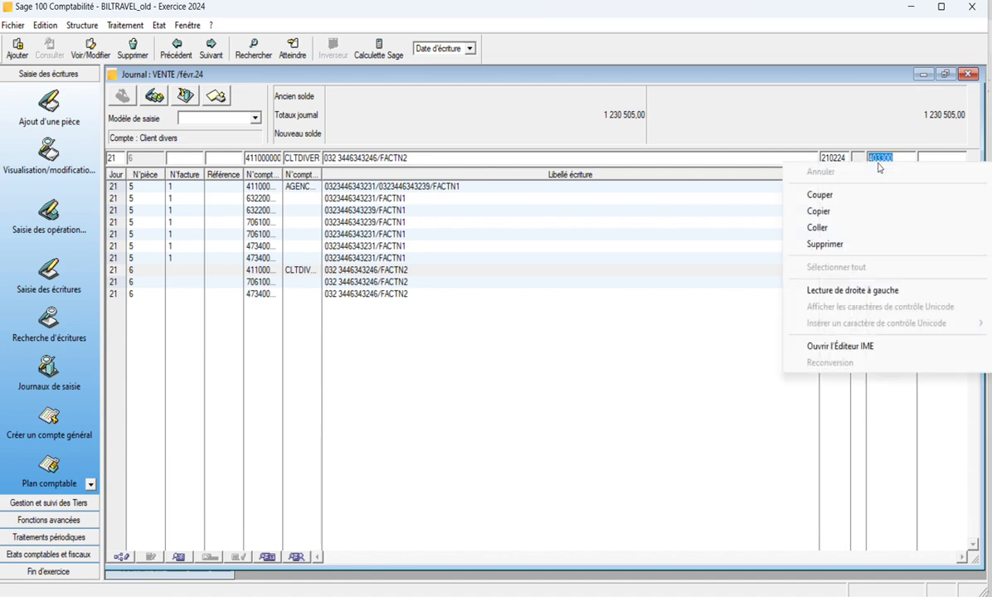
pyautogui.click(837, 214)
pyautogui.click(923, 74)
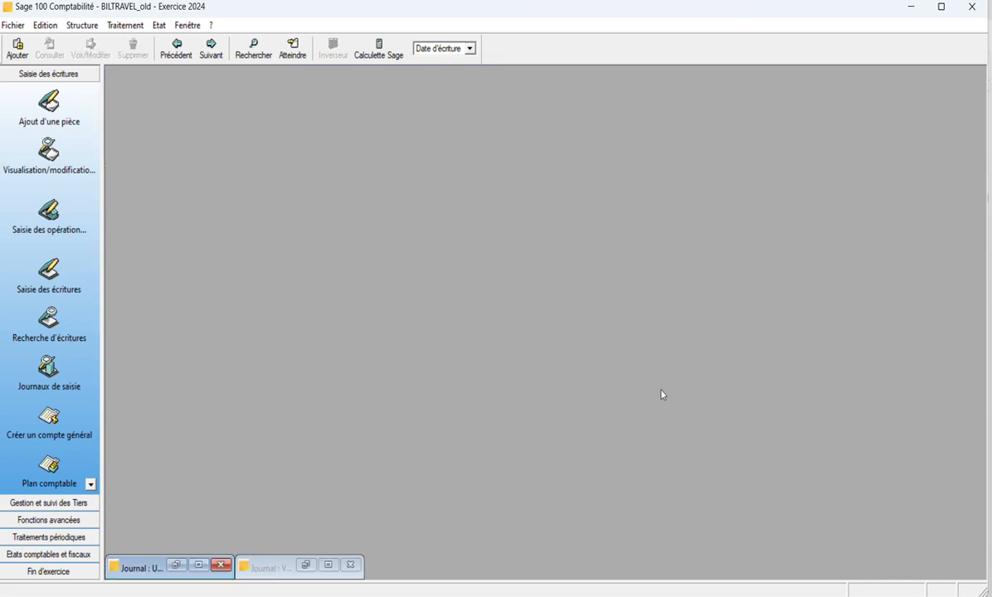
# Enter the copied 403300 as the credit of the Client divers line in the UBA journal and record the line
pyautogui.click(199, 565)
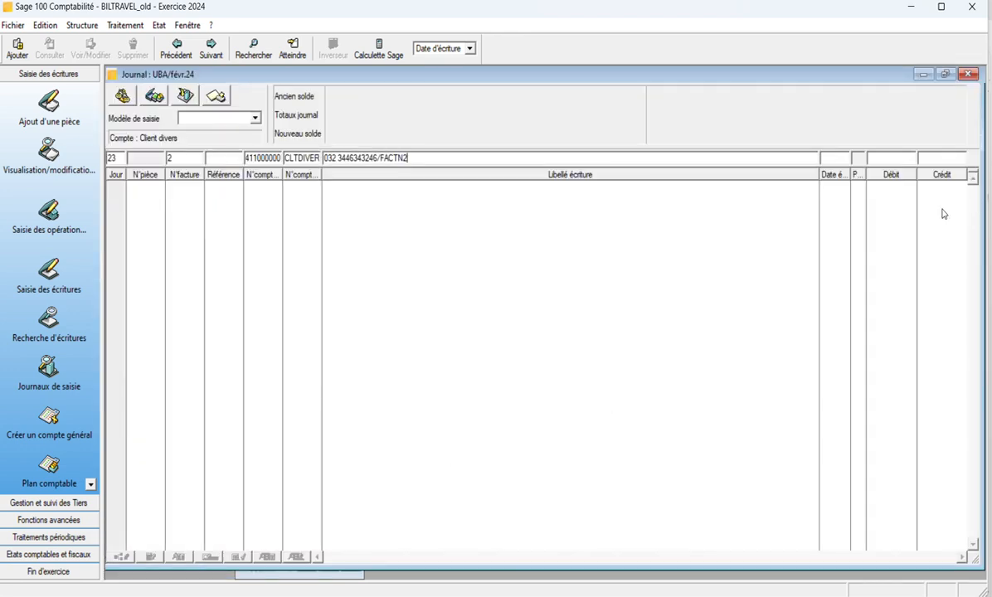
pyautogui.rightClick(928, 157)
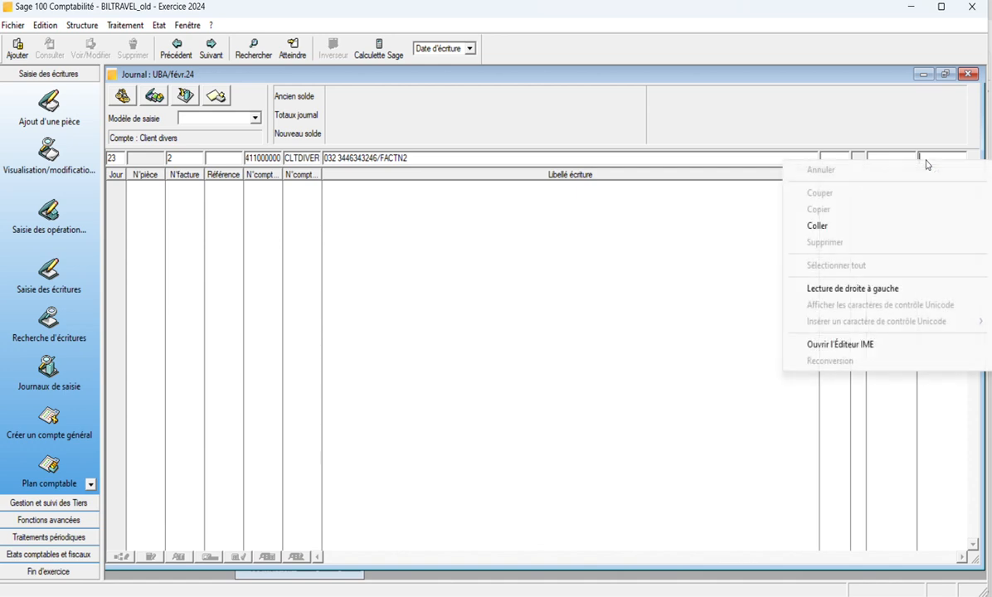
pyautogui.click(861, 226)
pyautogui.press('Return')
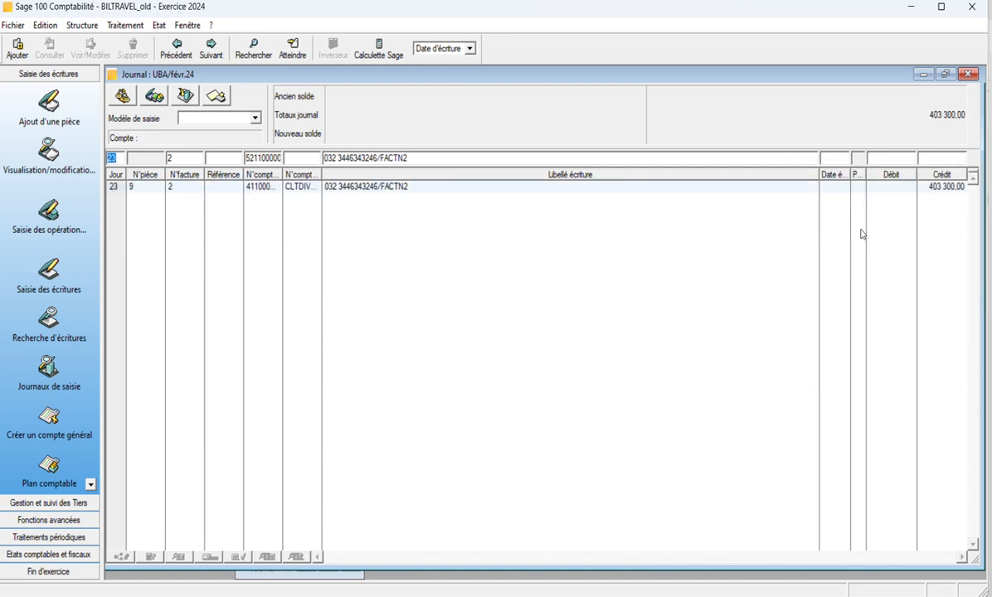
# Record the balancing bank line for invoice 2 on account 521100000 with the label "Cheque n 0001235" and a debit of 403300
pyautogui.press('Tab')
pyautogui.press('Tab')
pyautogui.press('Tab')
pyautogui.press('Tab')
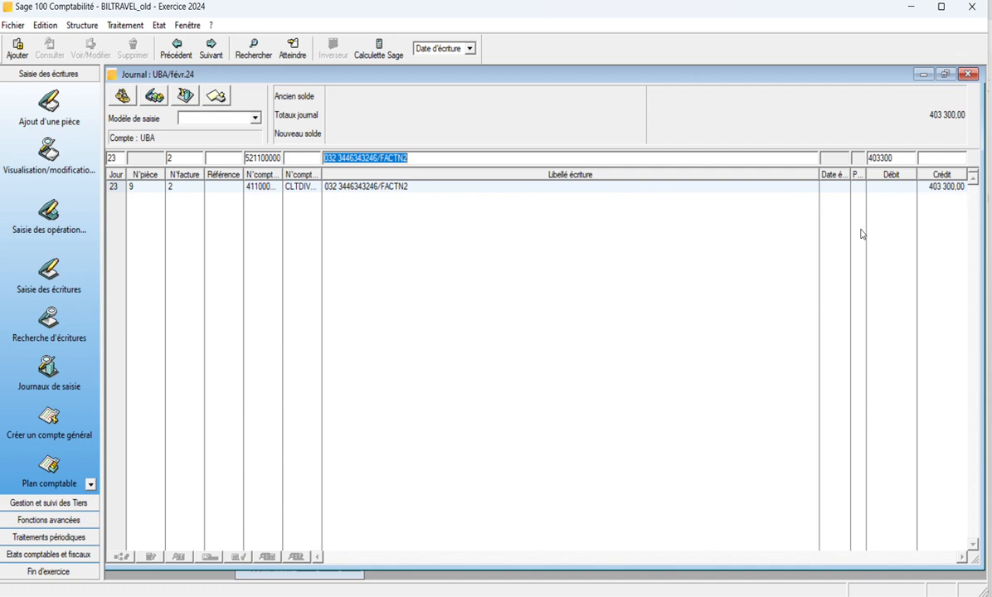
pyautogui.write('CH')
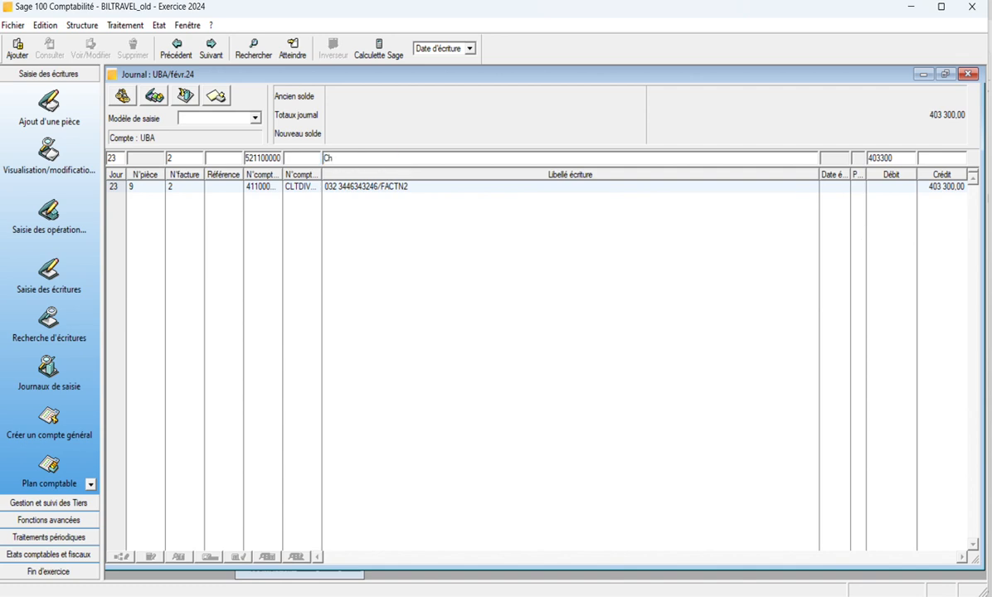
pyautogui.write('eque n 000123')
pyautogui.press('Tab')
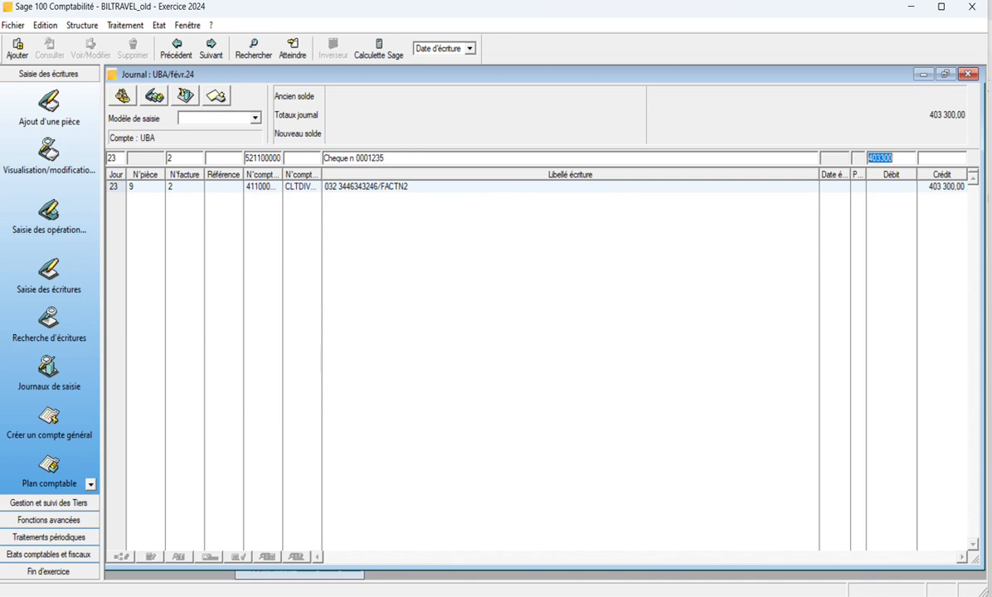
pyautogui.press('Return')
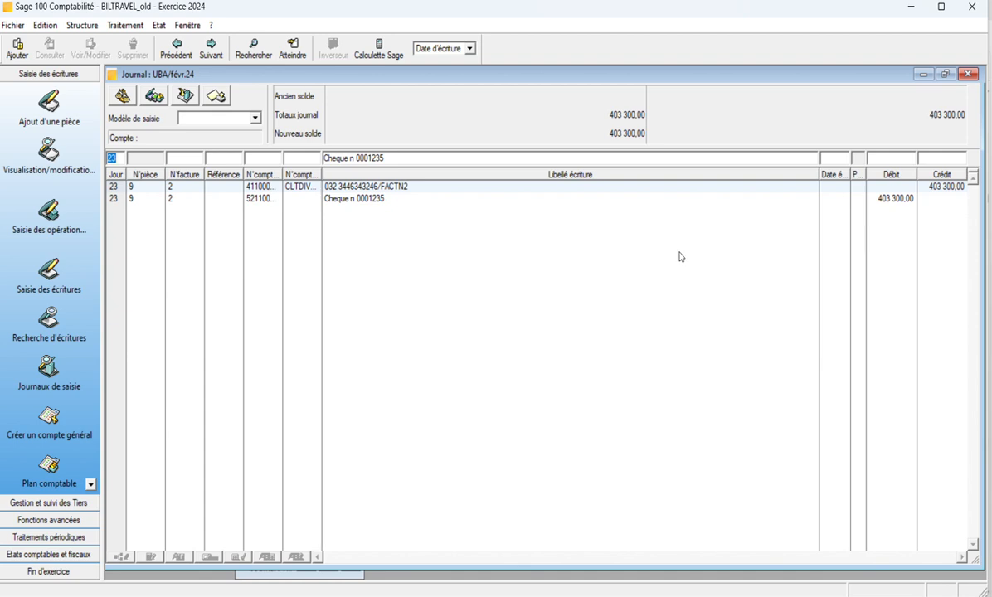
# Review the labels and the debit and credit amounts of the two UBA journal lines for invoice 2
pyautogui.click(386, 202)
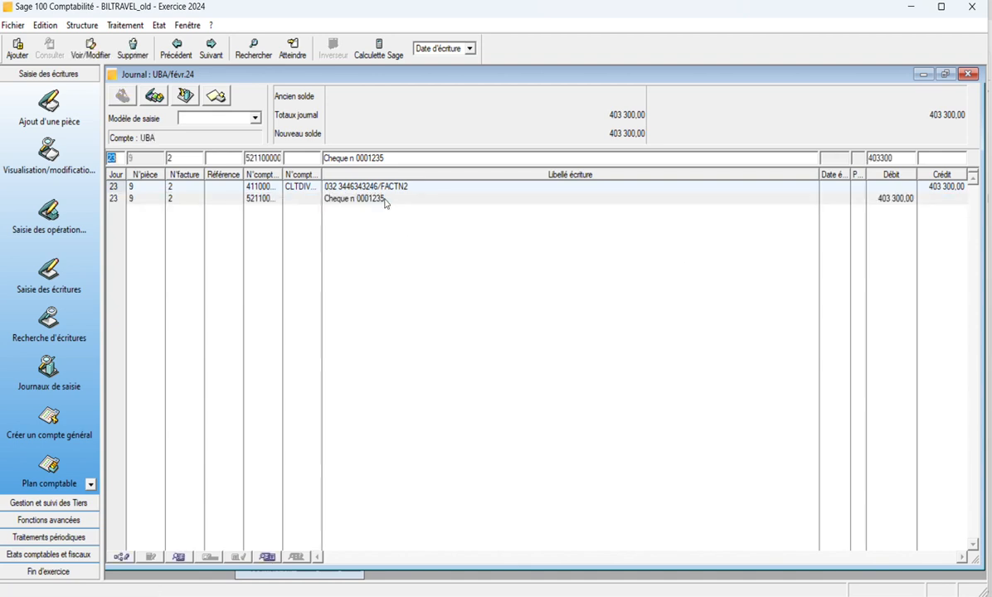
pyautogui.click(404, 189)
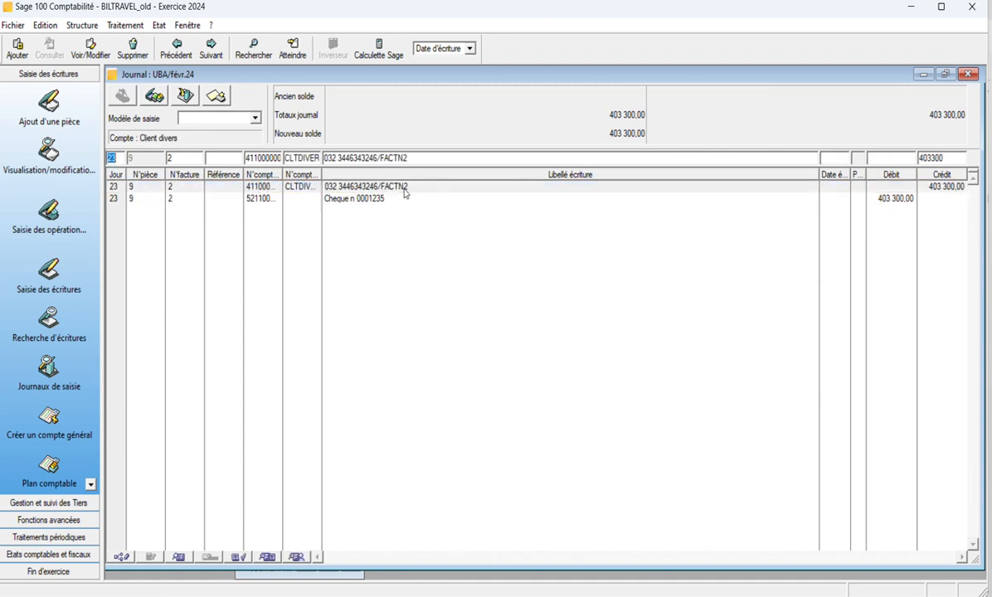
pyautogui.click(894, 199)
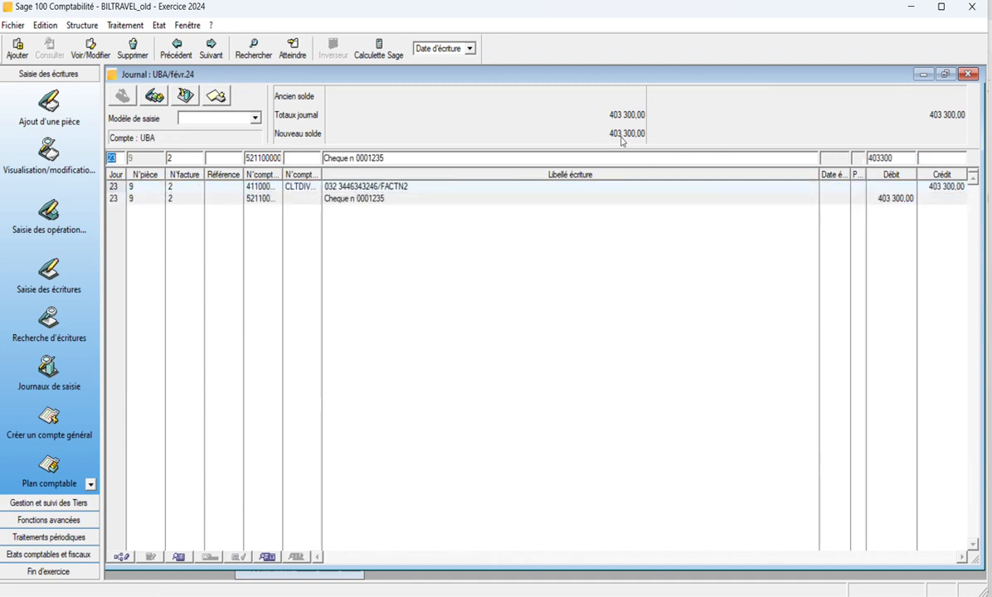